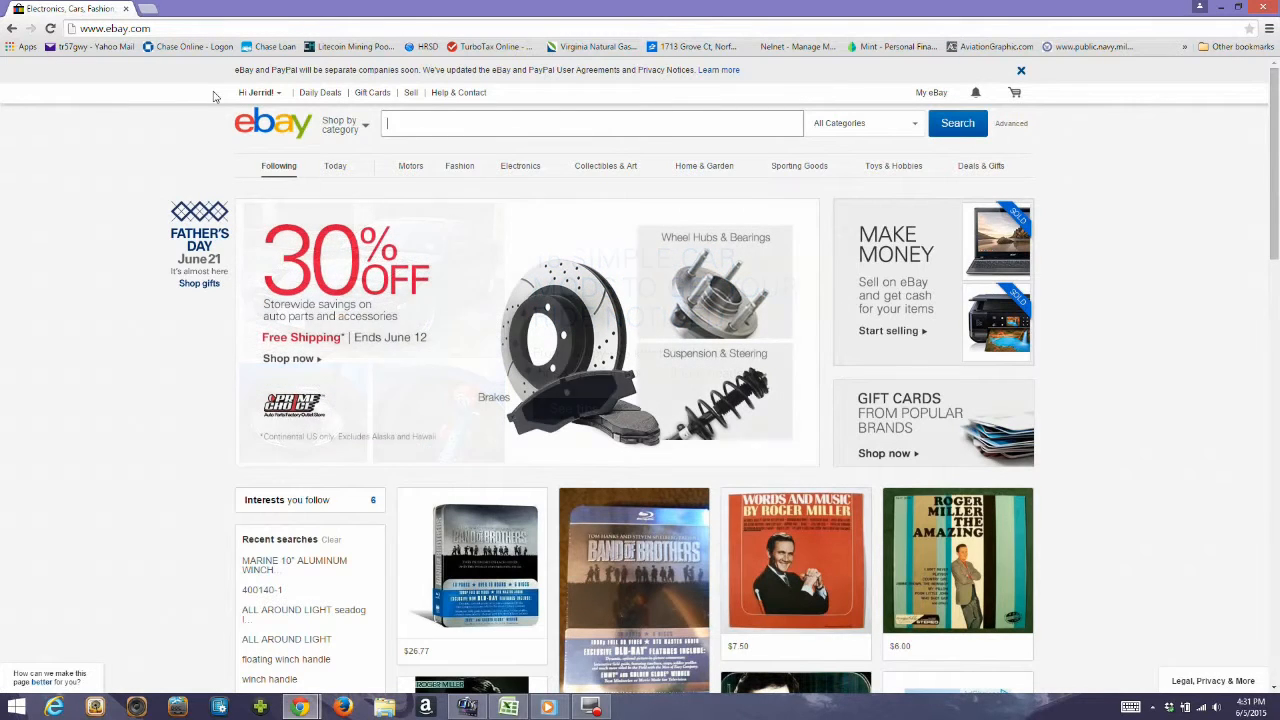
Go to eBay's selling page and switch to the advanced listing tool.
click(409, 95)
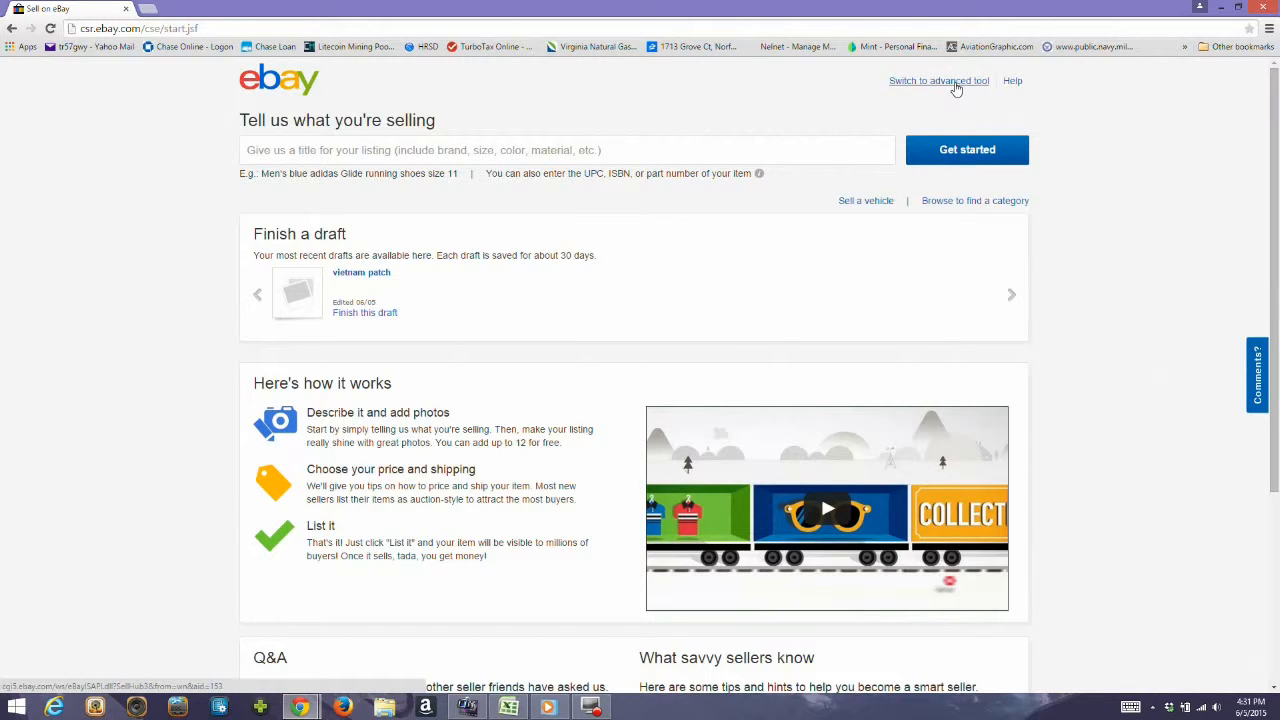
click(955, 82)
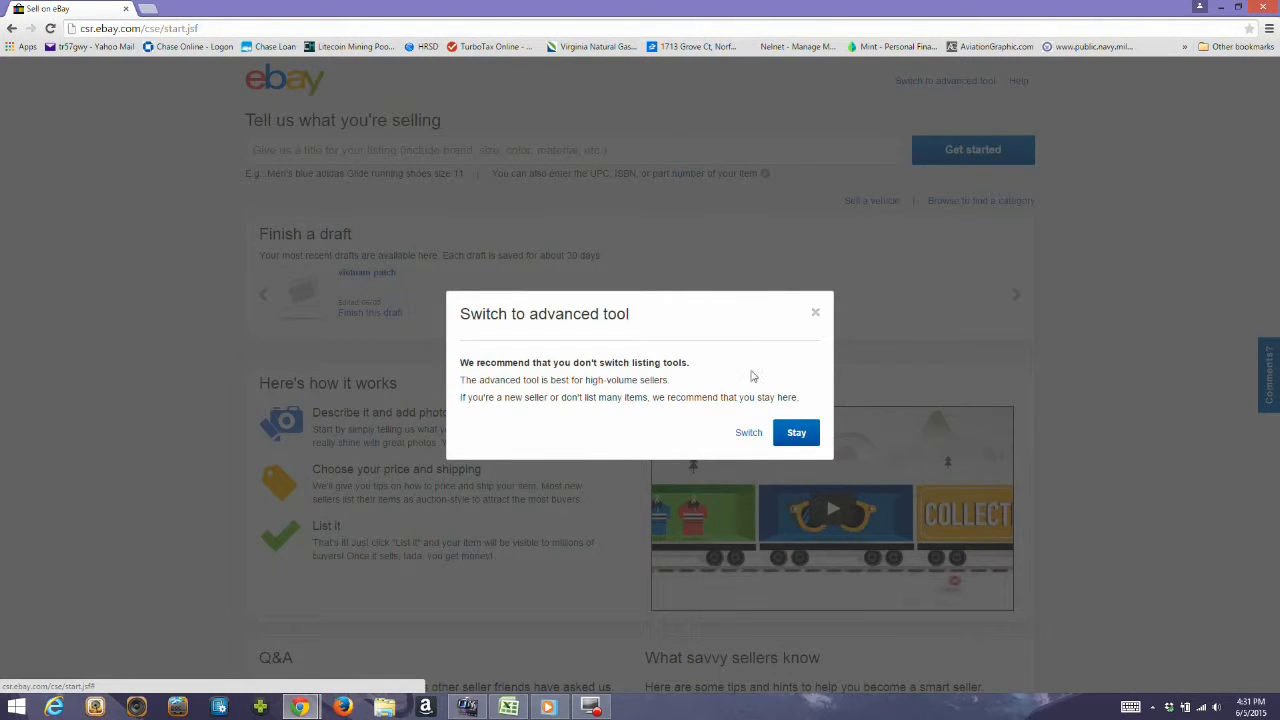
click(748, 434)
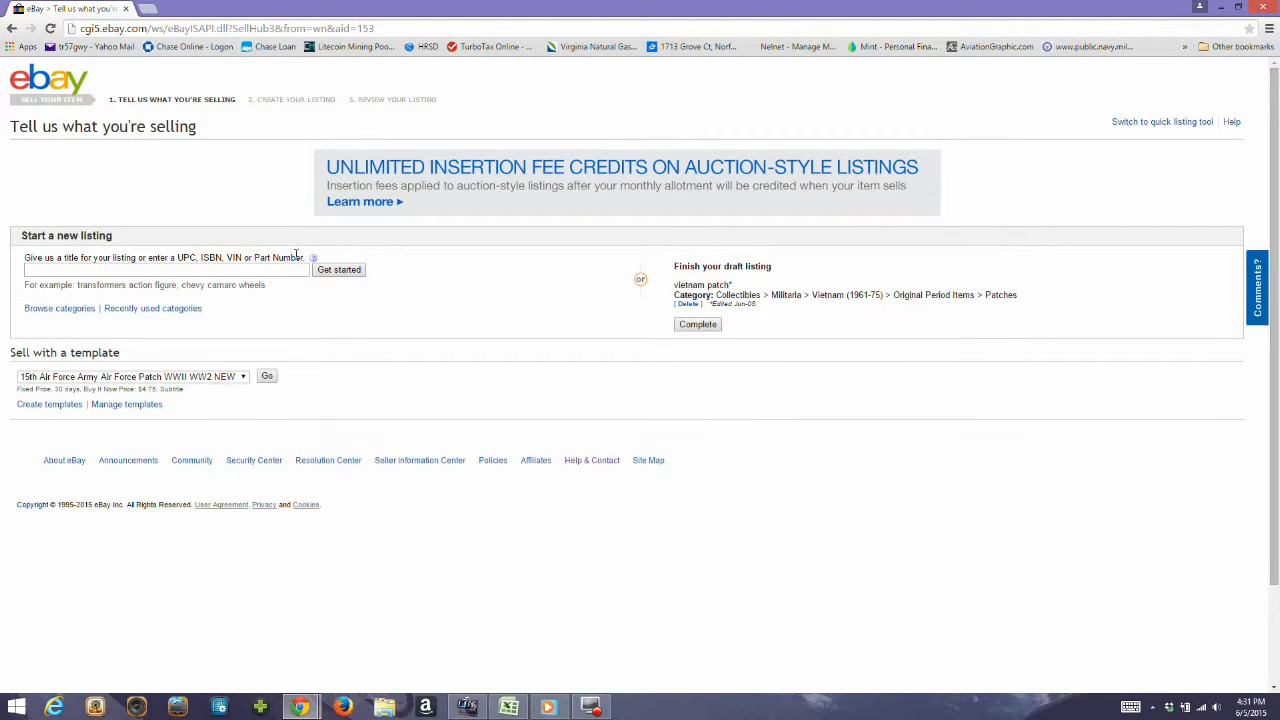
Start a listing titled "First Air Force Patch" in the category Militaria > Militaria (Date Unknown) > Air Force.
click(290, 269)
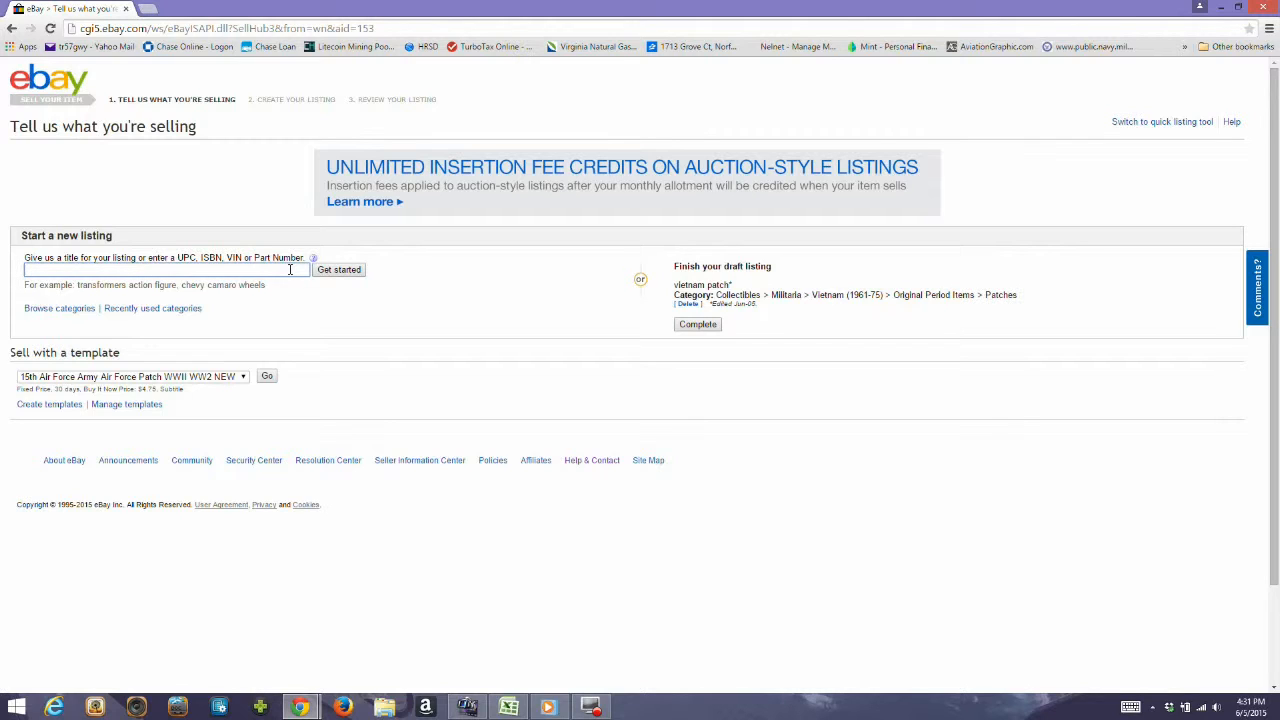
text(F)
key(BackSpace)
text(First )
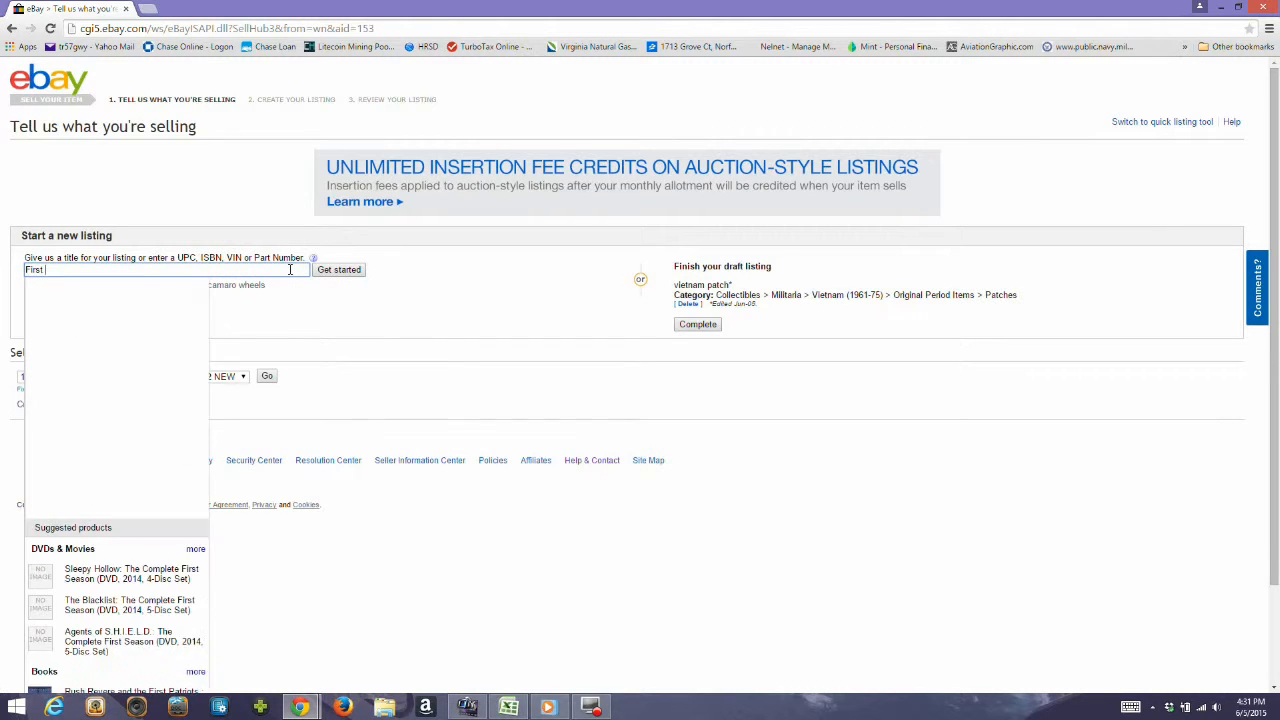
text(Air For)
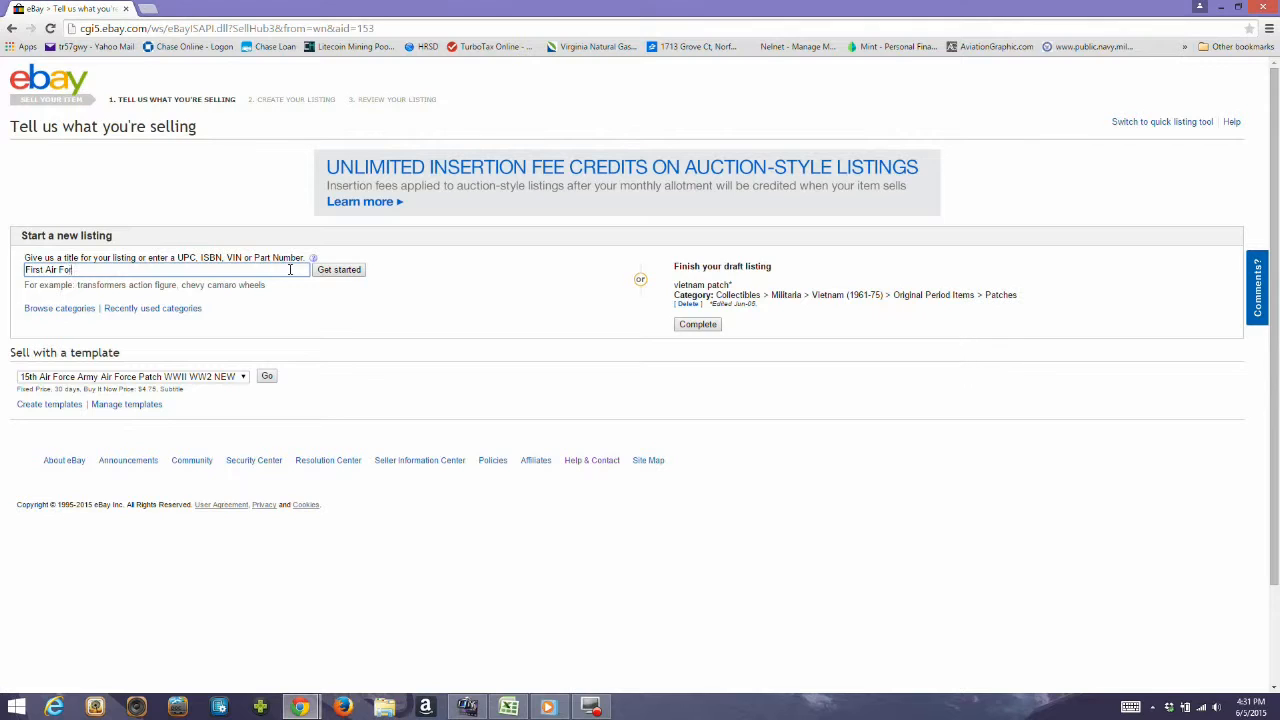
text(ce Patch)
key(Return)
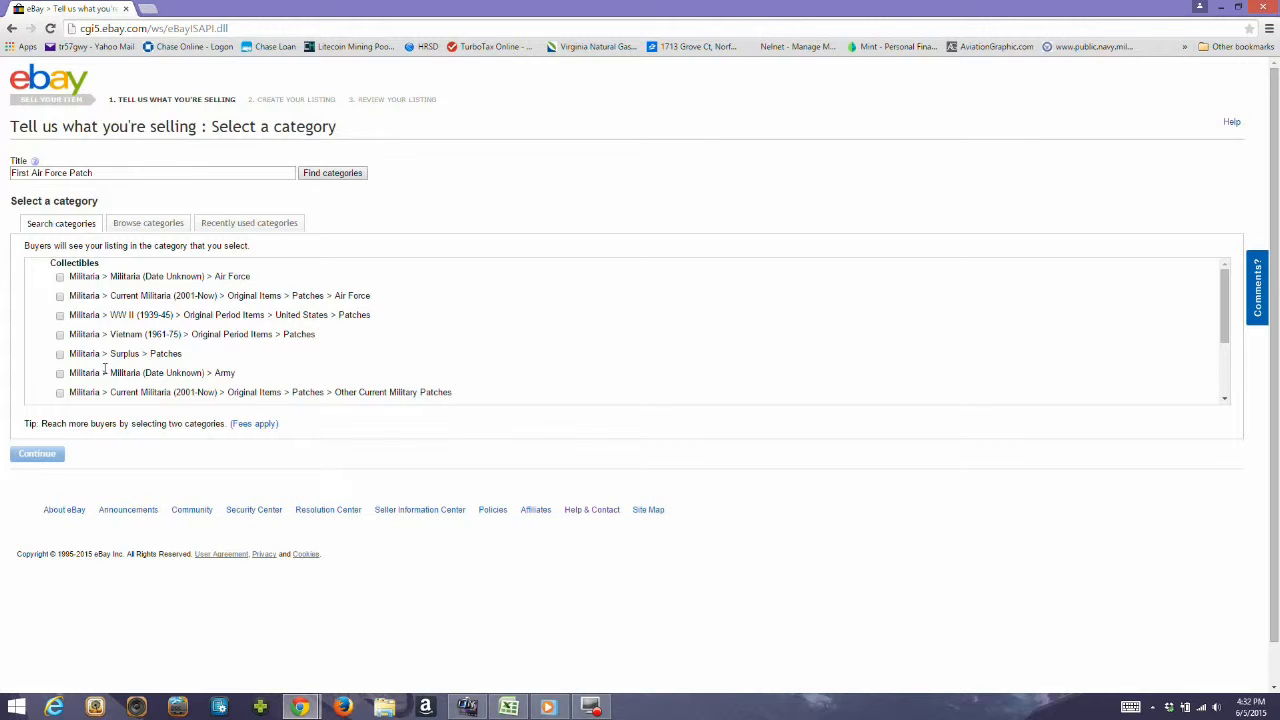
click(60, 277)
click(31, 477)
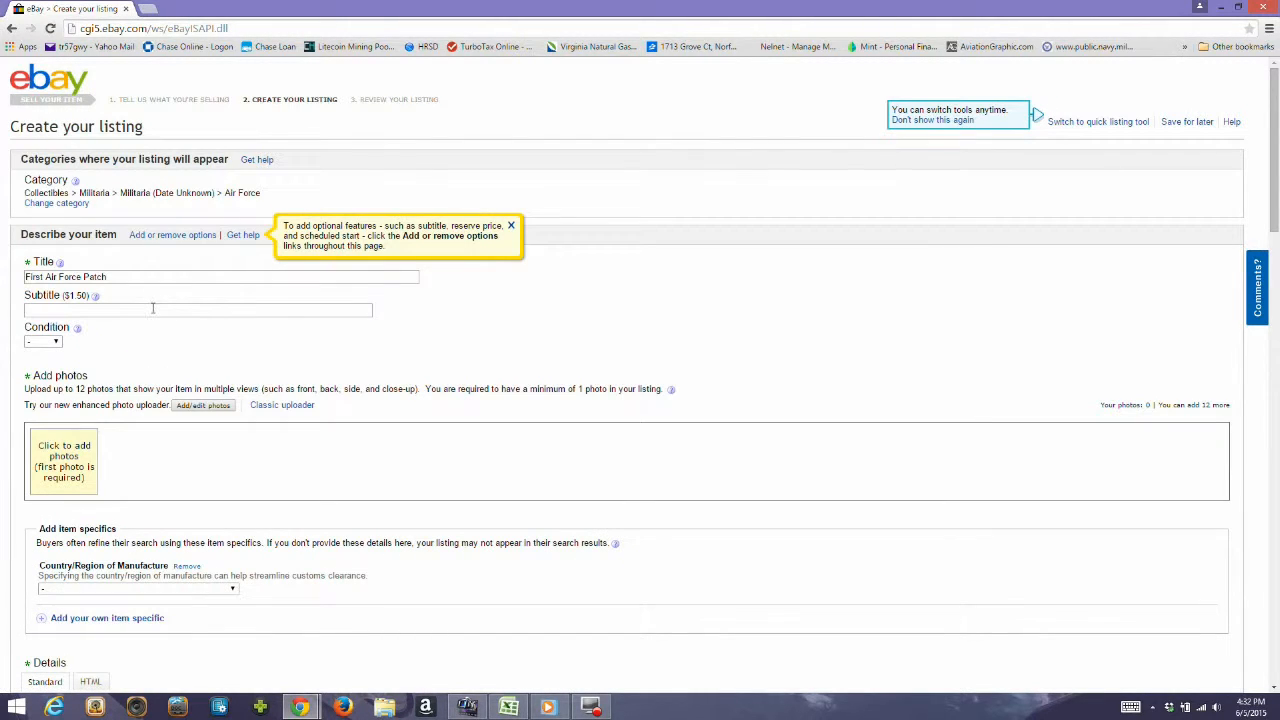
Leave the subtitle blank, set the item's condition to New and dismiss the condition tip.
click(153, 308)
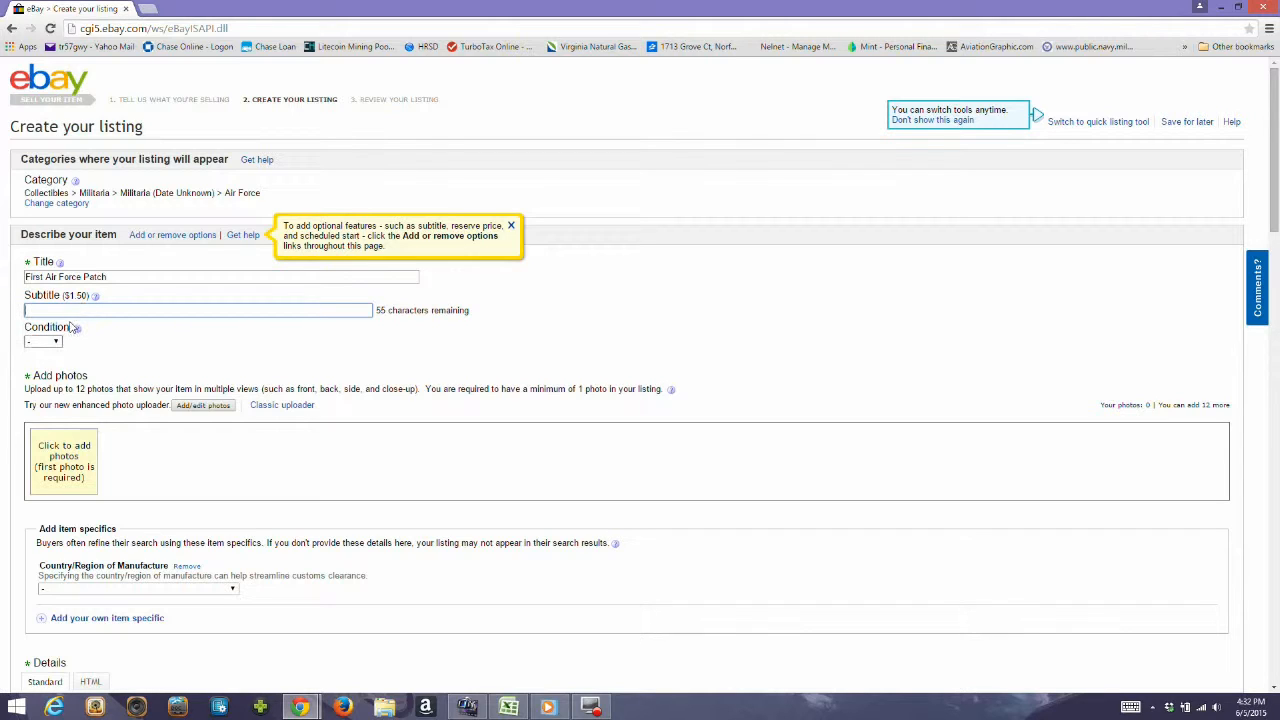
click(55, 342)
click(52, 365)
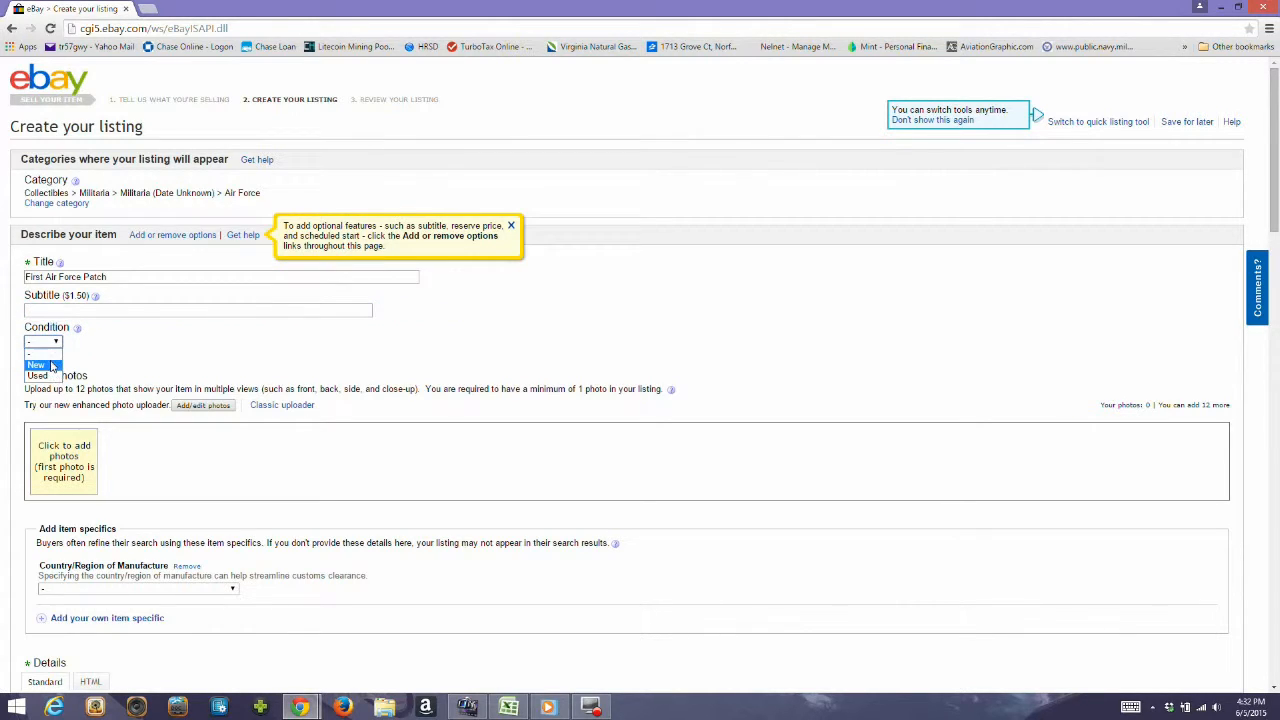
scroll(49, 362, down, 1)
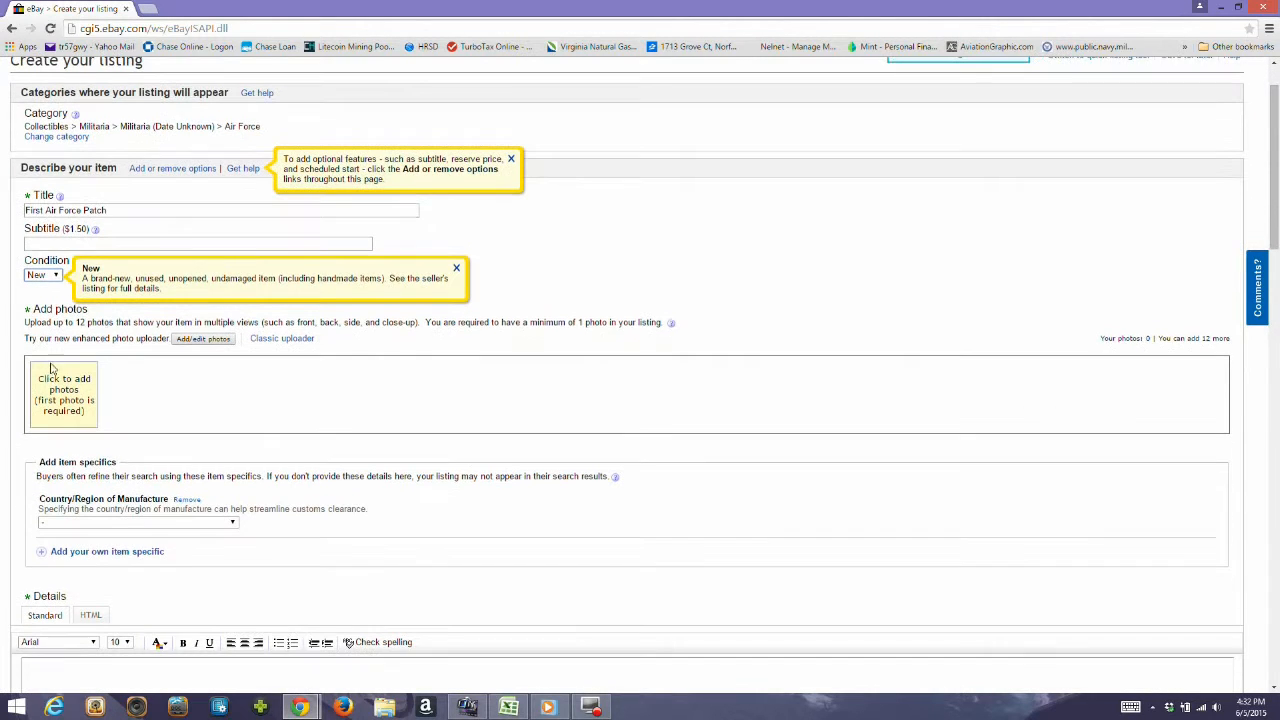
click(459, 270)
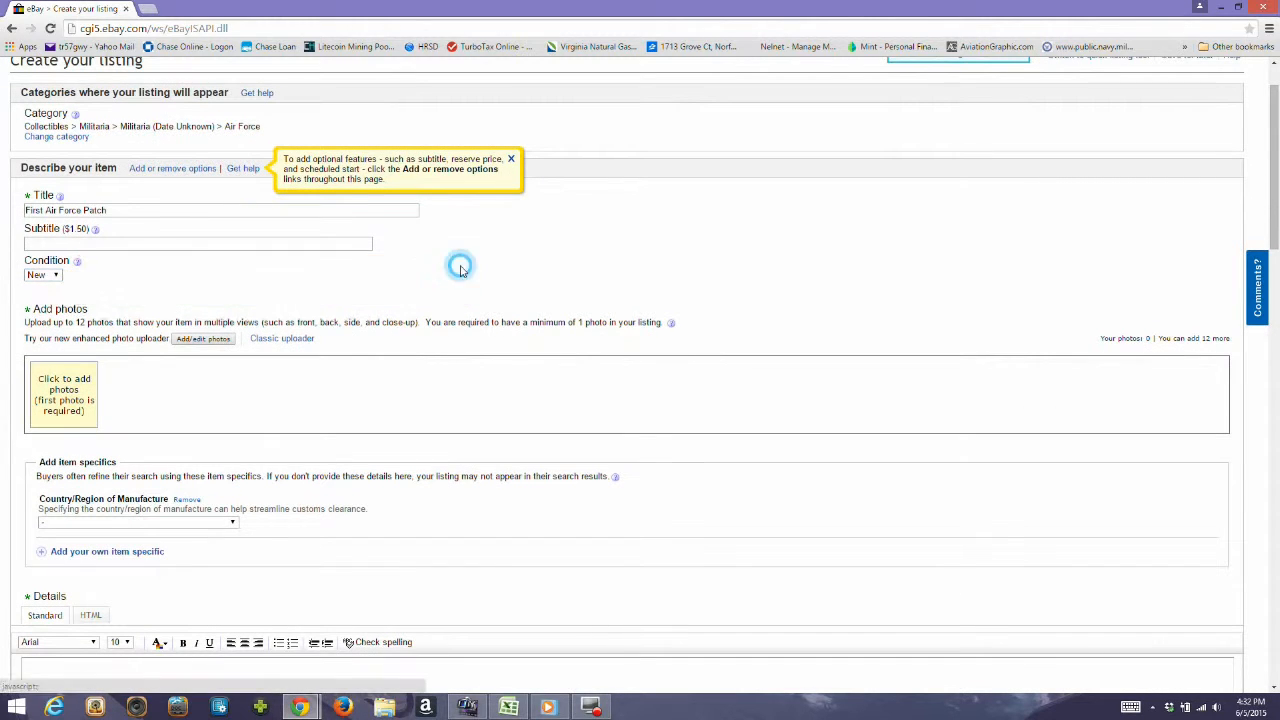
Try to upload the leg_lamp image from the desktop as the main photo, and remove it from the picture uploader.
scroll(460, 270, down, 3)
scroll(463, 271, up, 2)
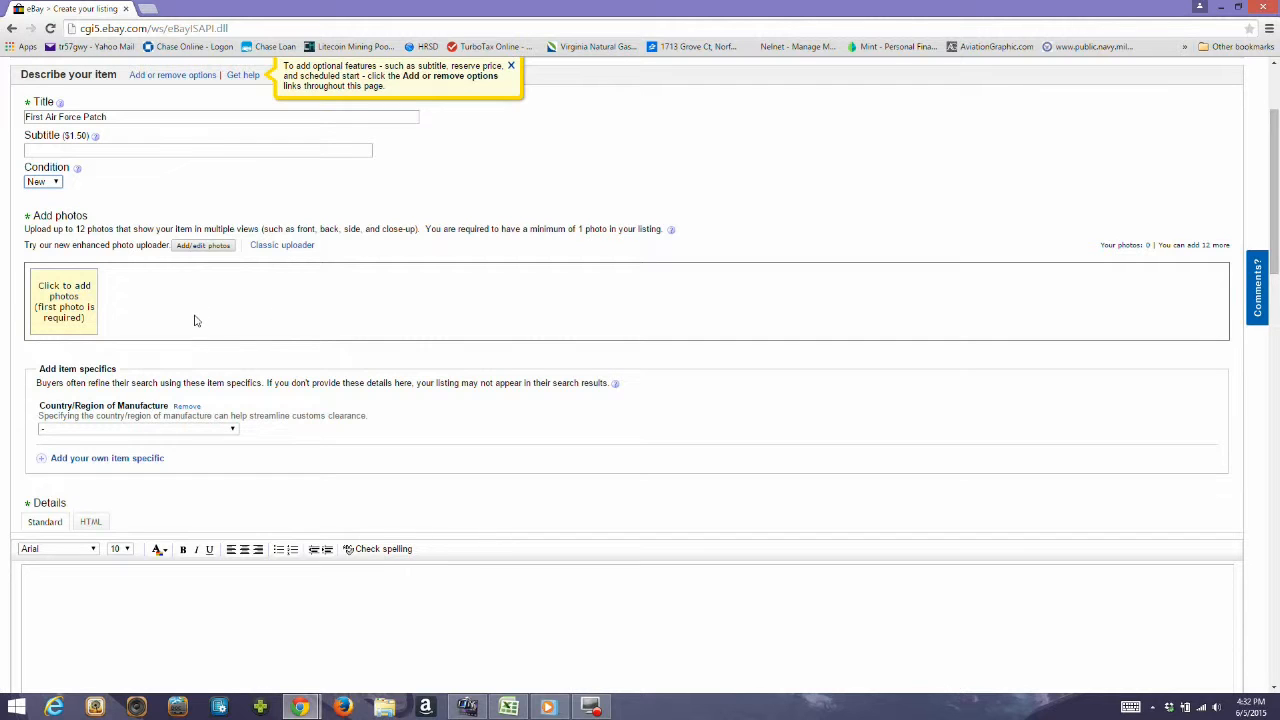
click(224, 245)
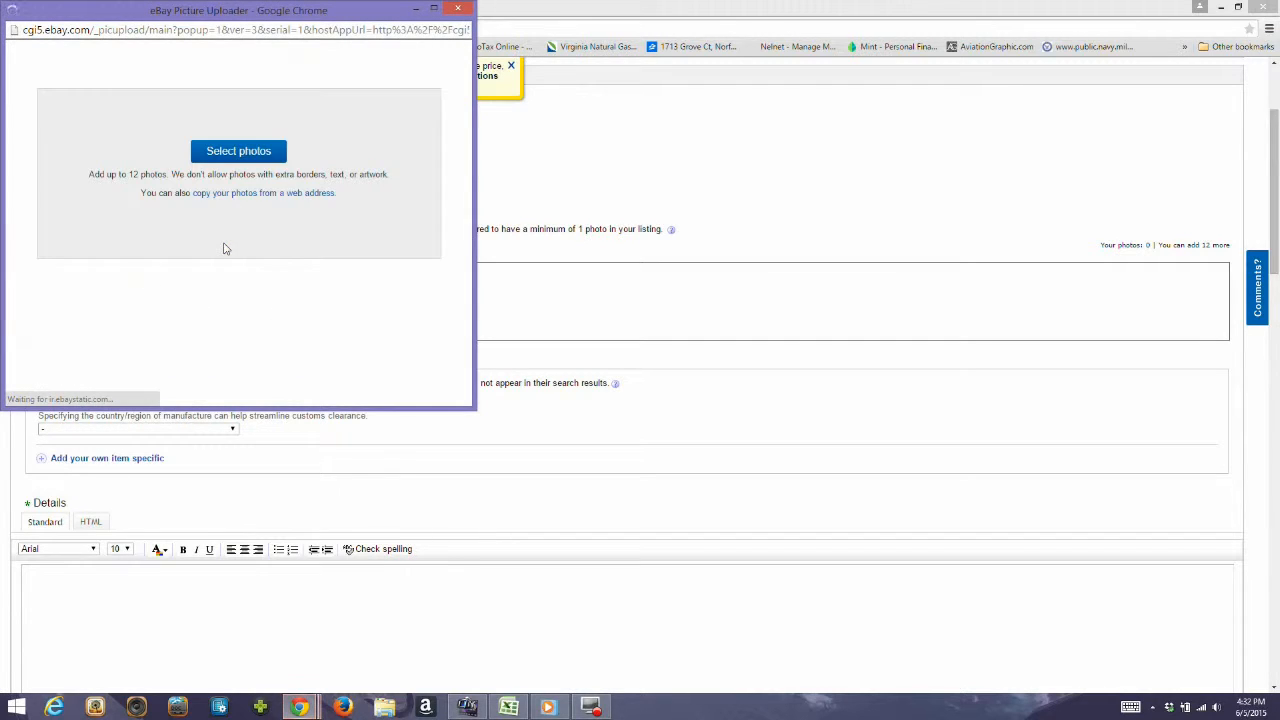
click(262, 160)
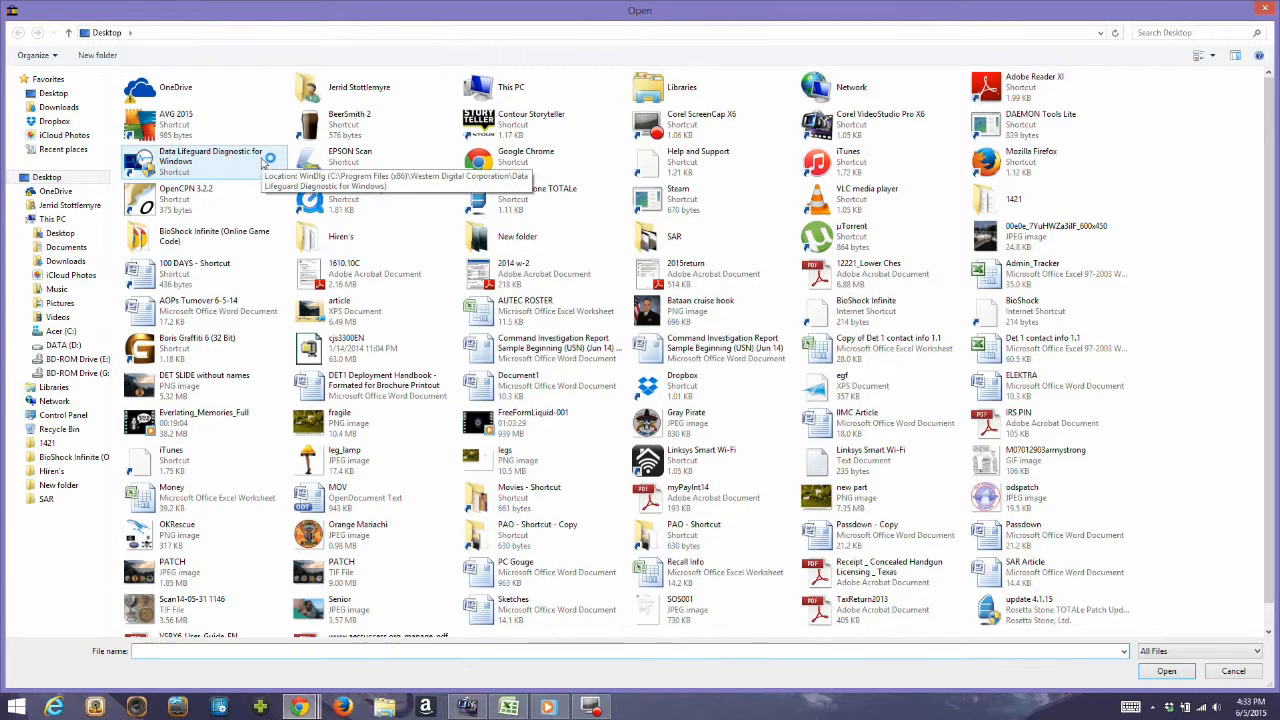
double_click(345, 466)
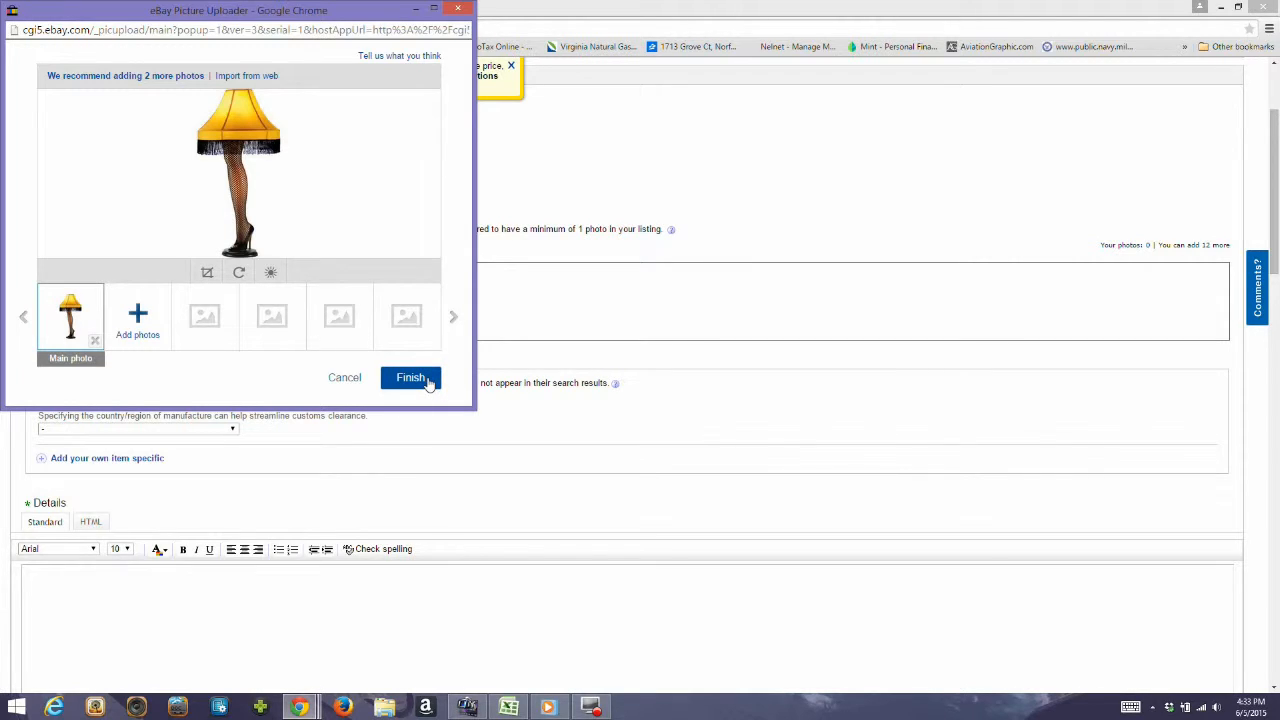
click(428, 384)
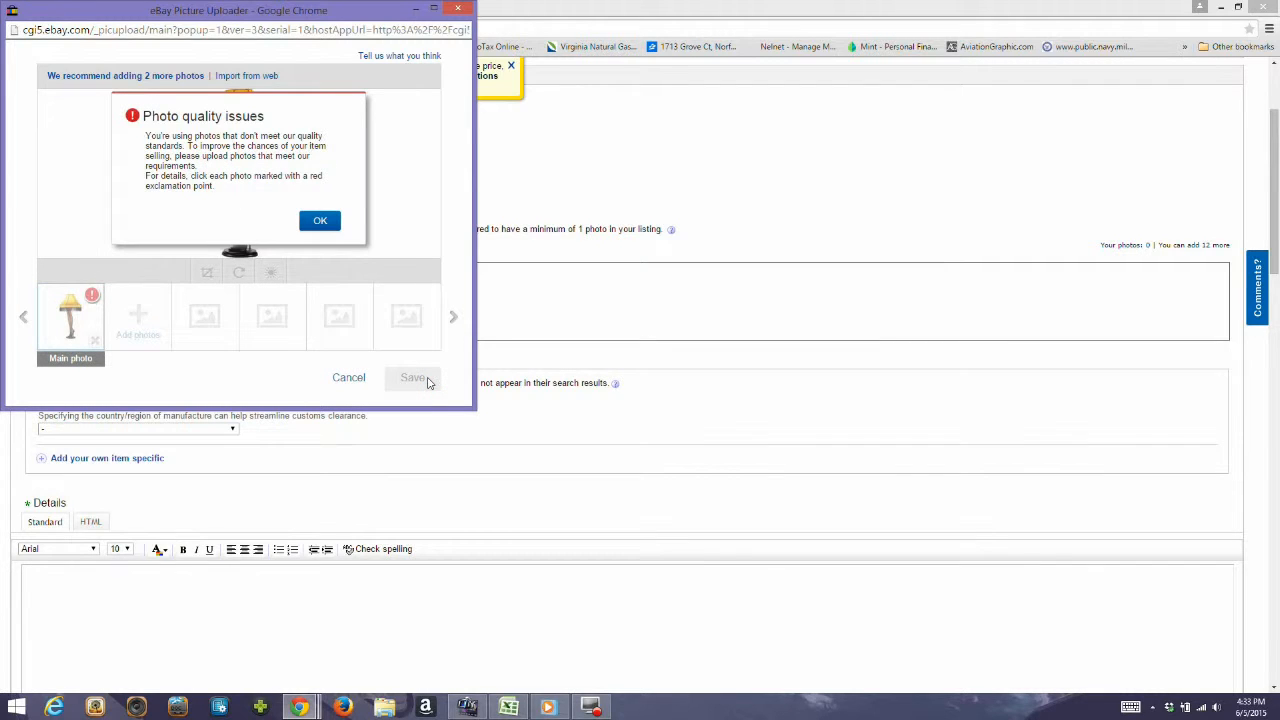
click(320, 221)
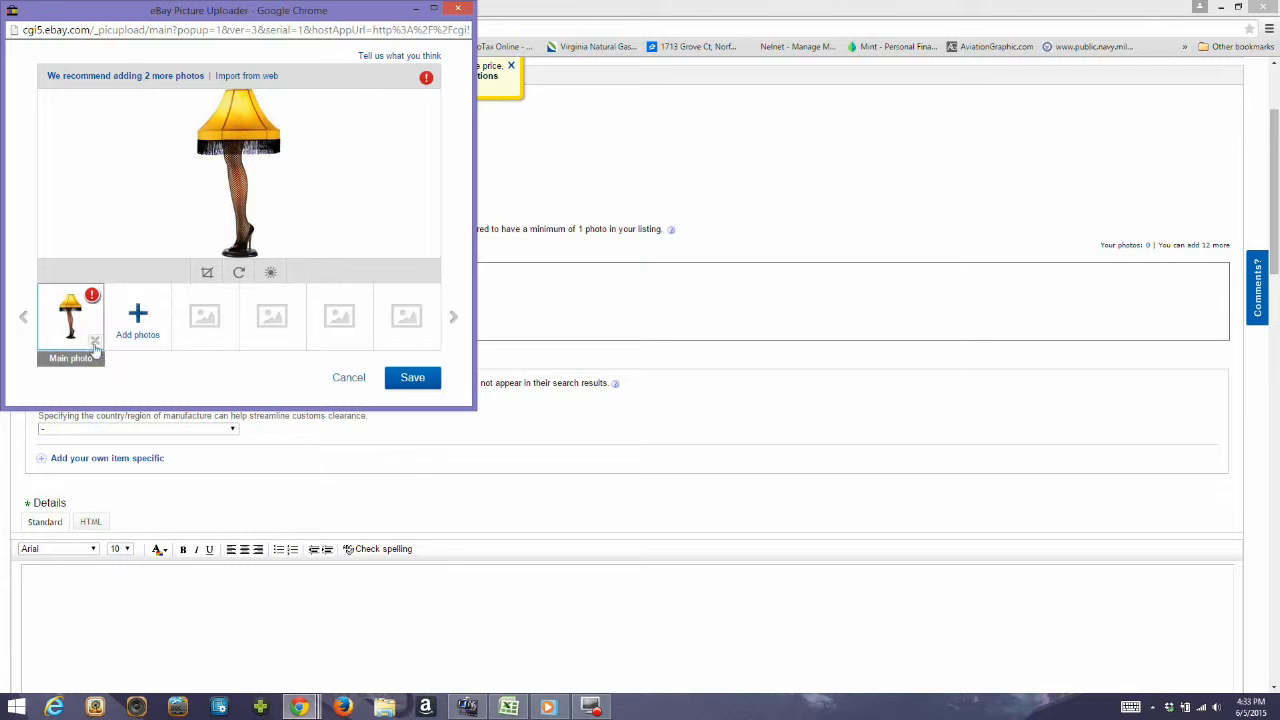
click(95, 343)
Upload the Orange Mariachi image from the desktop as the main photo and save it to the listing.
click(262, 150)
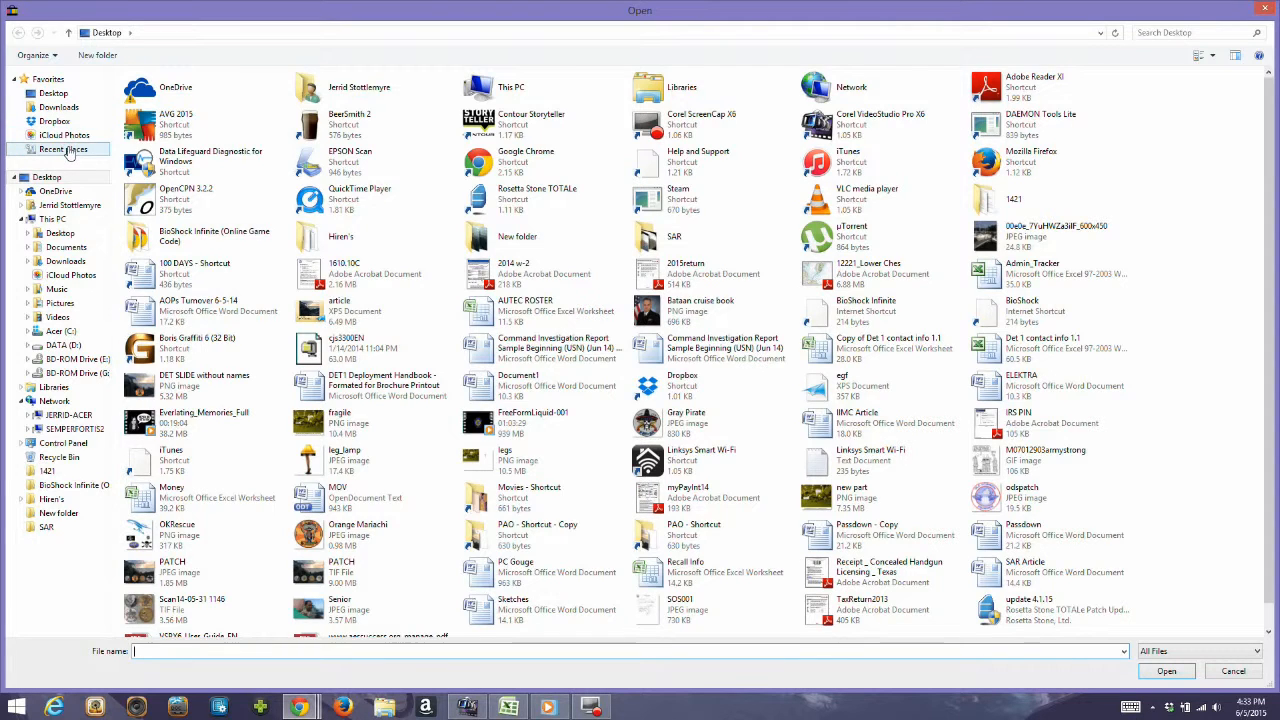
click(66, 149)
click(55, 93)
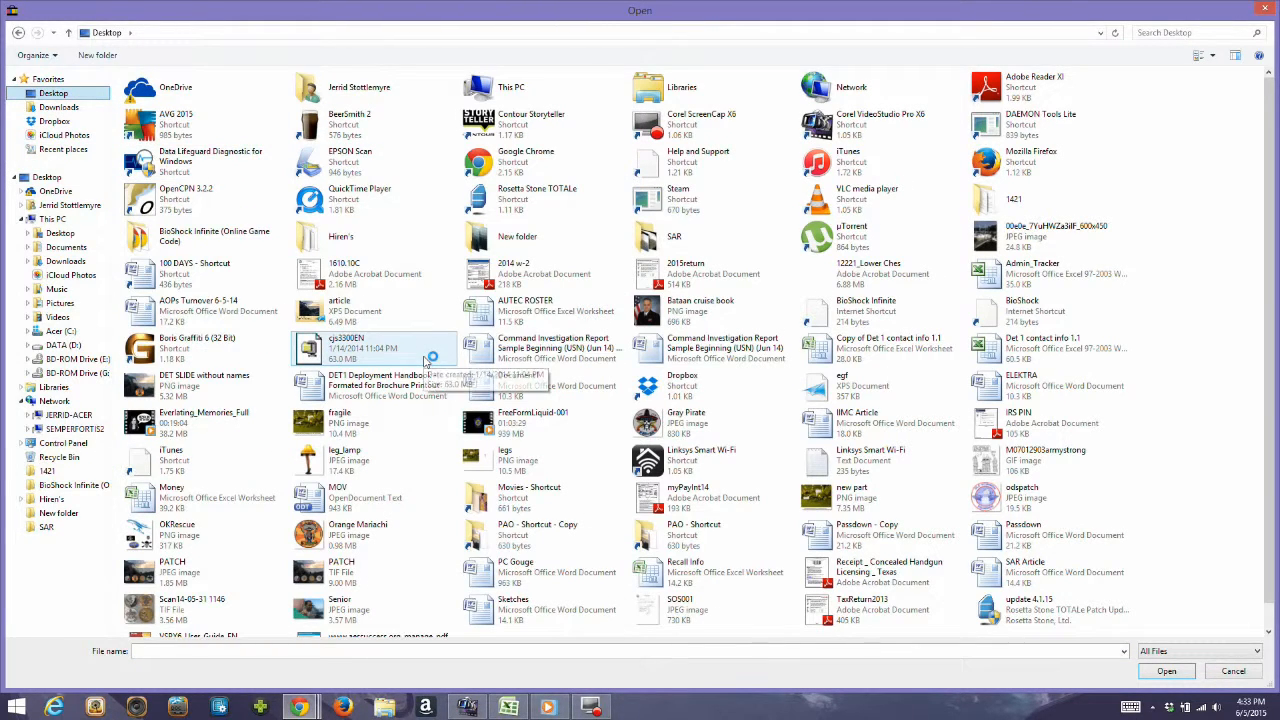
double_click(354, 524)
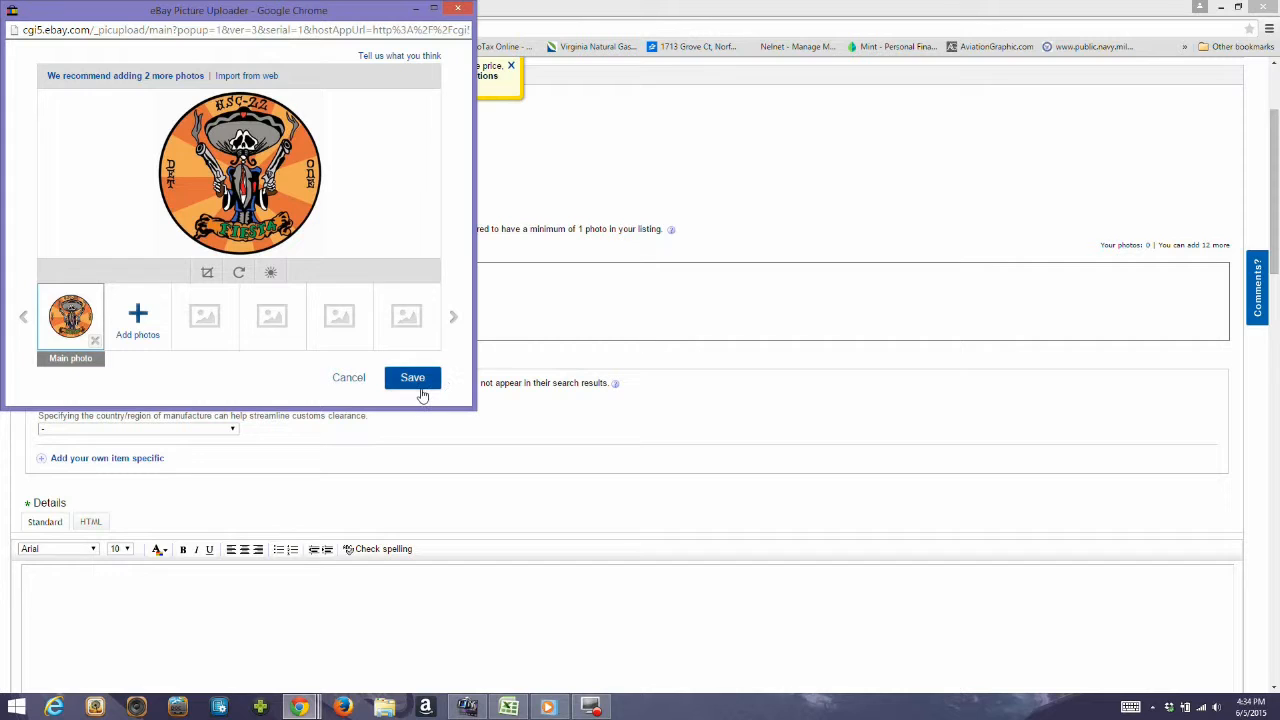
click(422, 392)
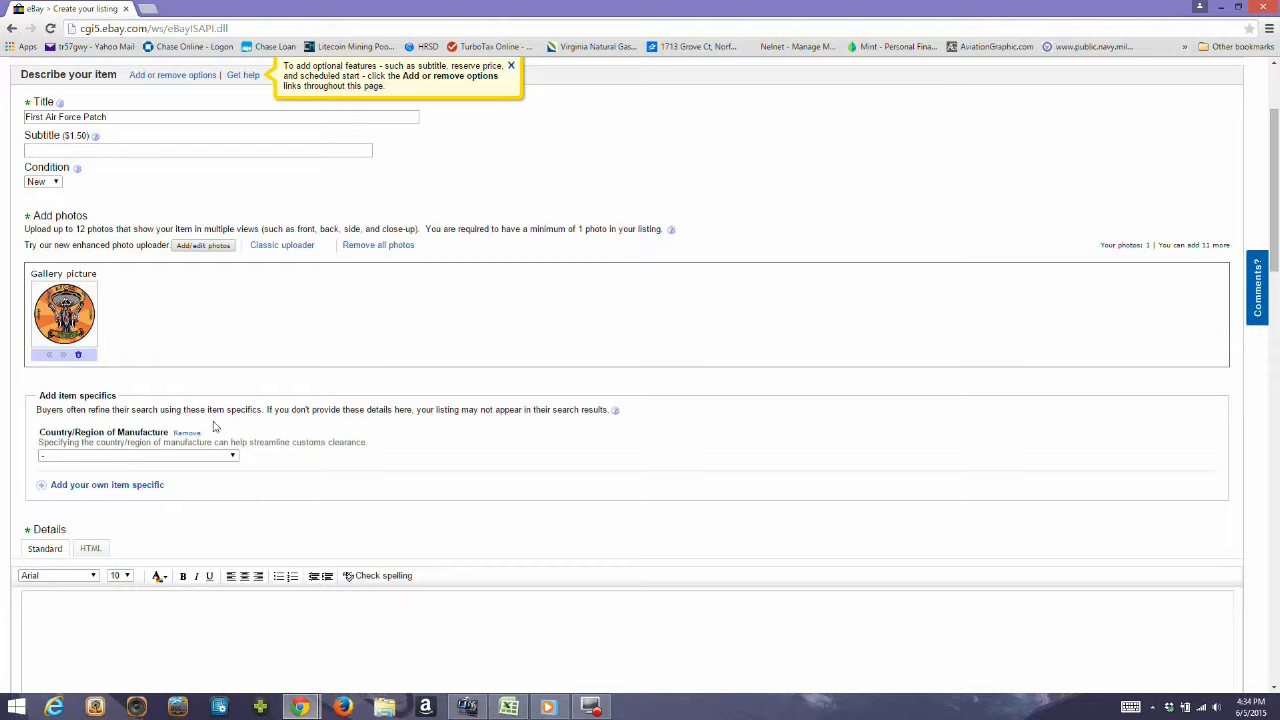
Set the item's country of manufacture to United States.
scroll(241, 420, down, 1)
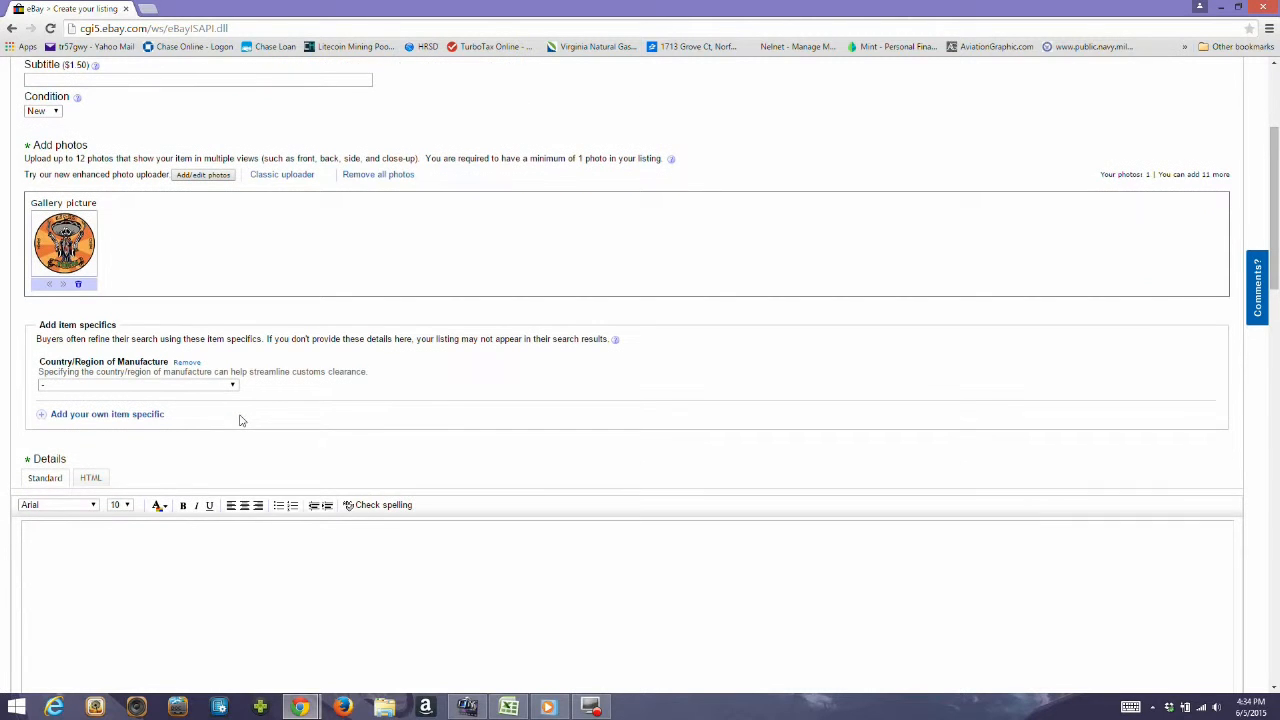
click(152, 385)
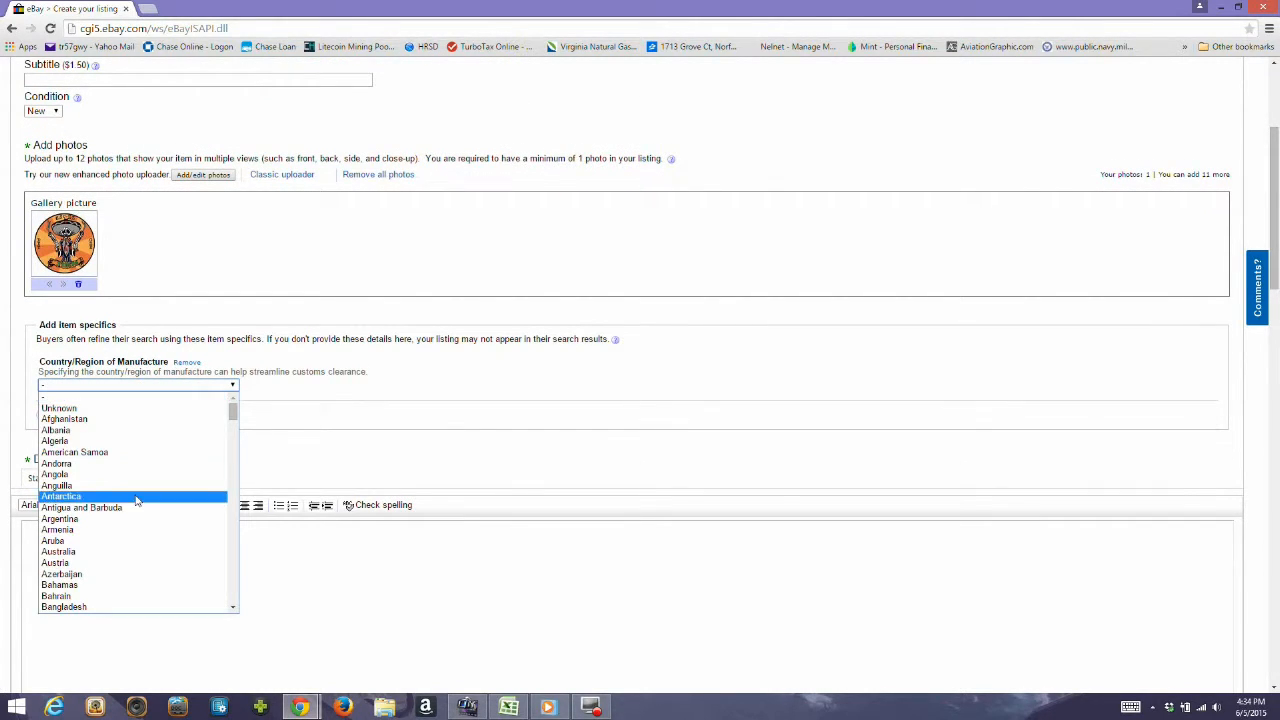
scroll(136, 500, down, 20)
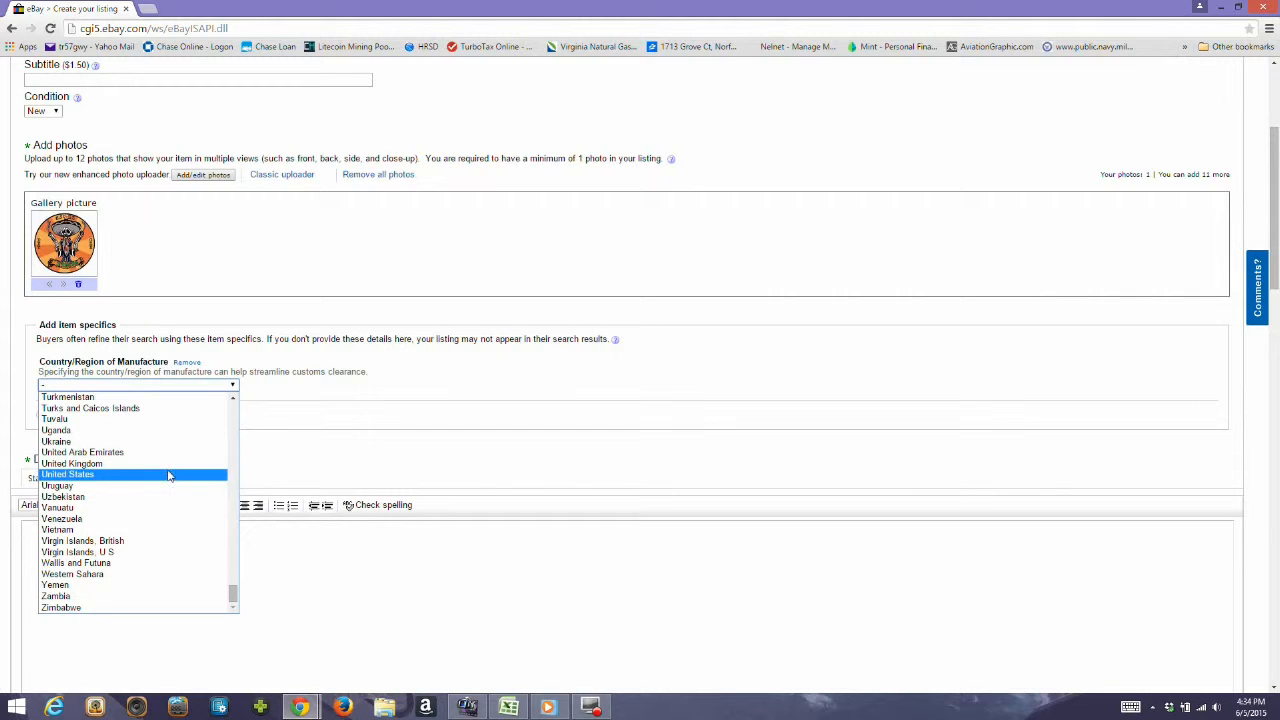
click(166, 475)
double_click(197, 460)
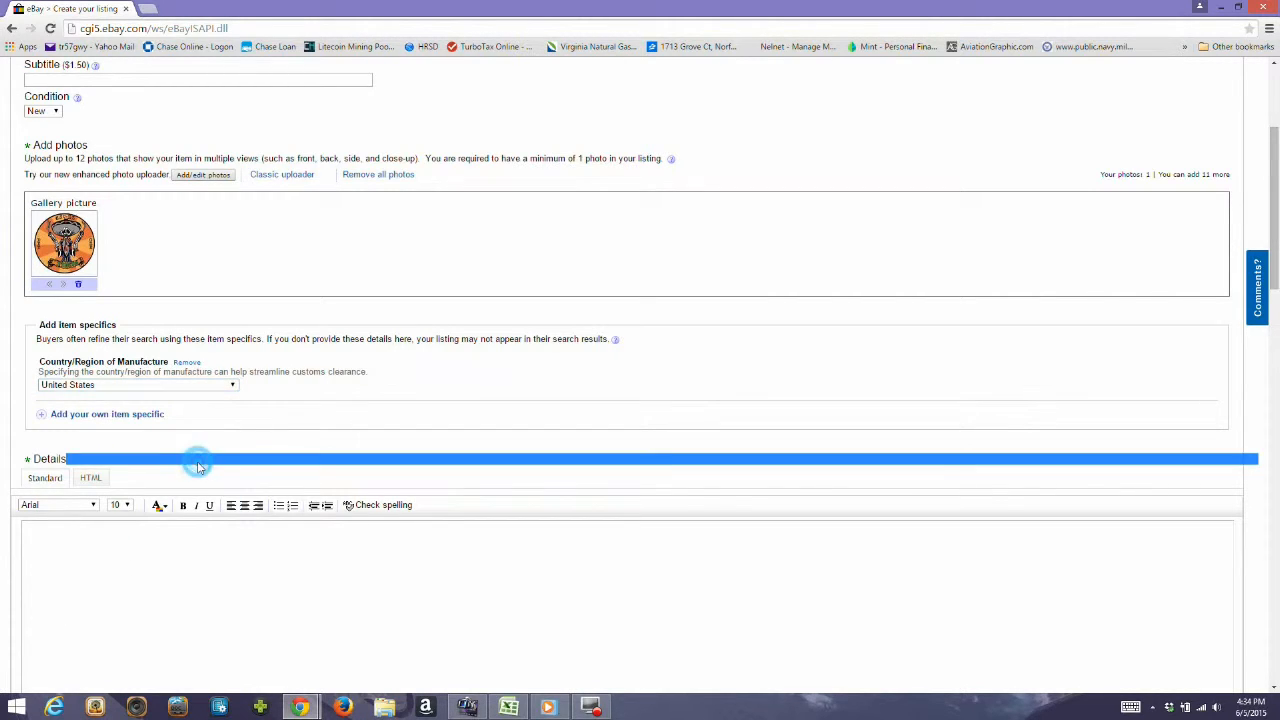
Write the item details as "3' diameter patch, made polyester, with velcro.".
scroll(197, 461, down, 1)
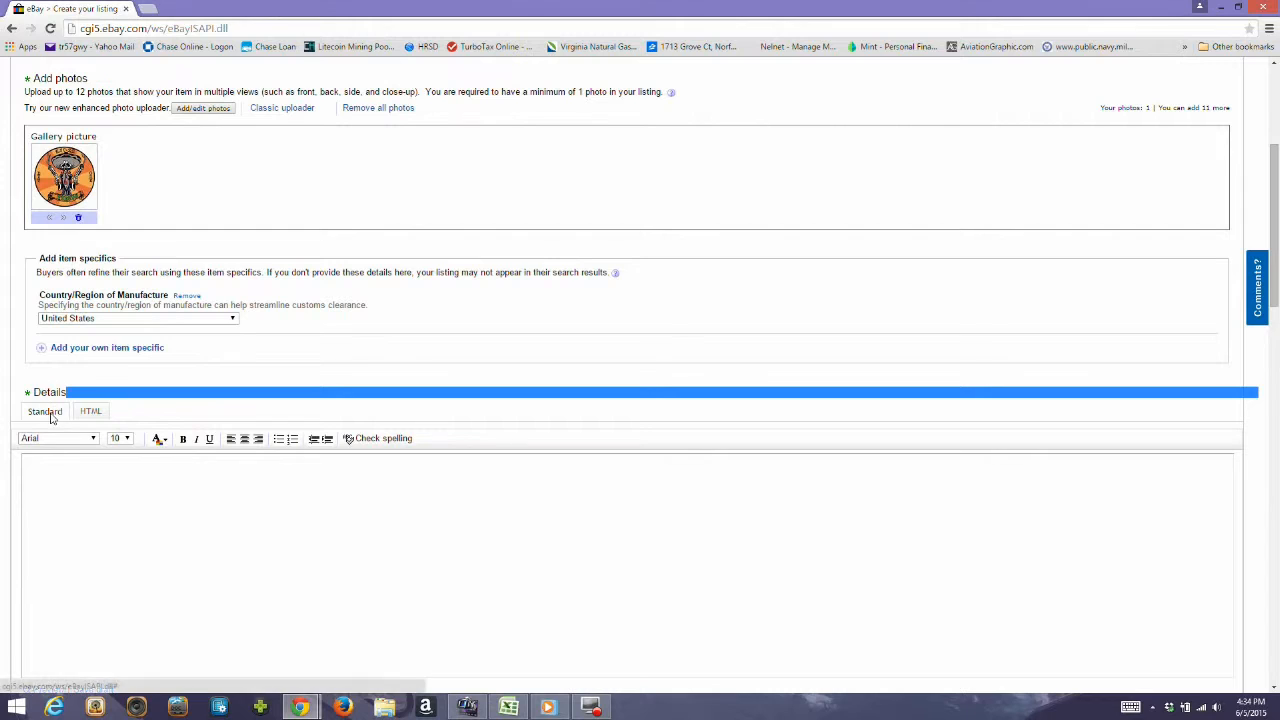
click(79, 513)
scroll(79, 514, down, 2)
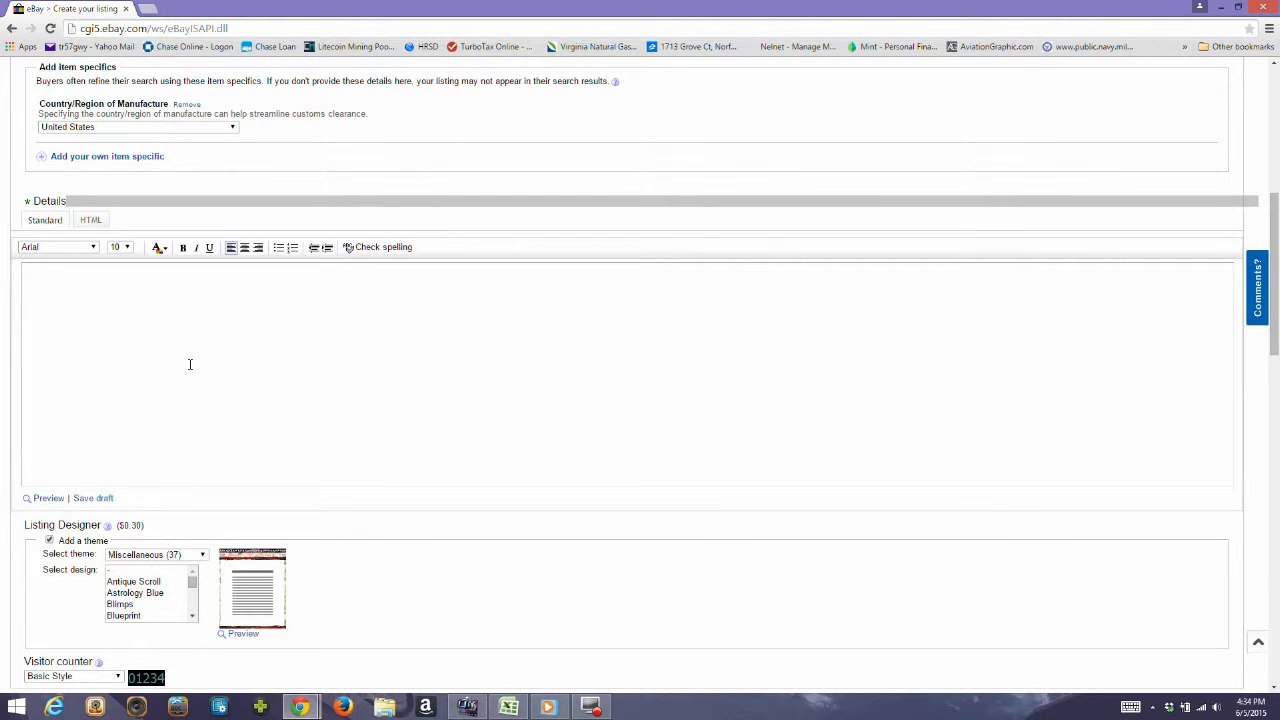
text(S)
text(' diamete)
text(r pa)
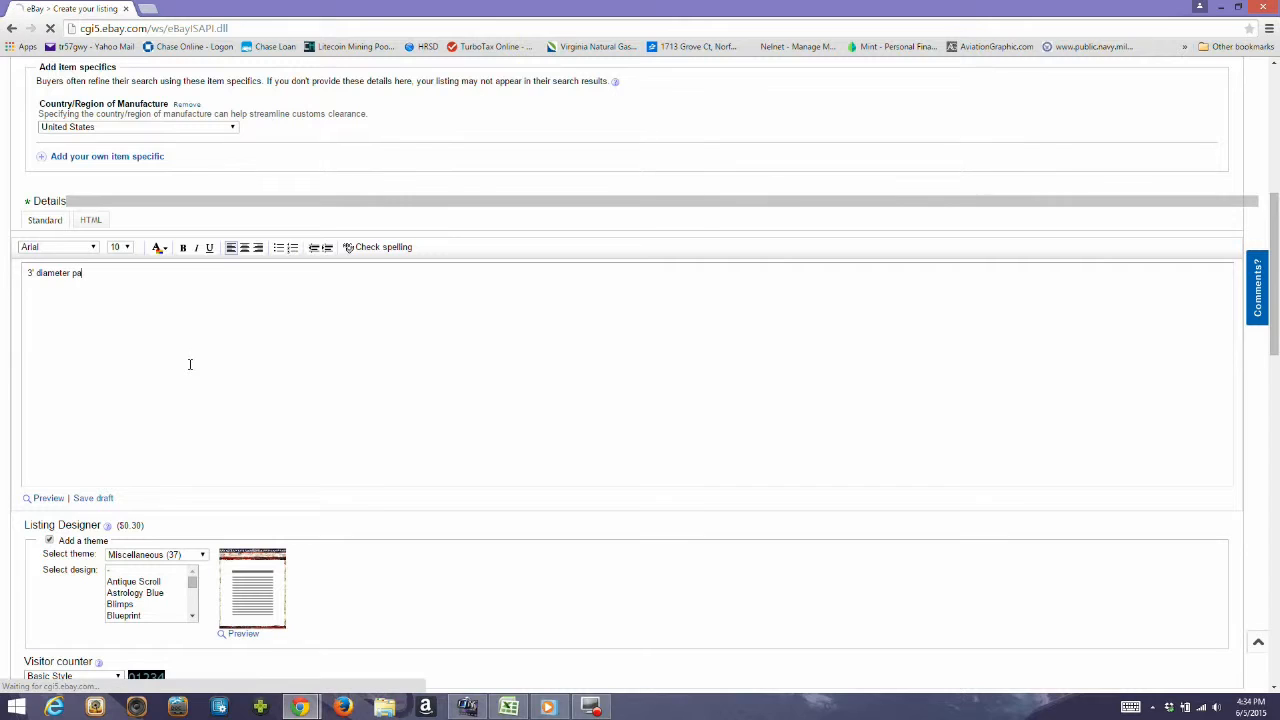
text(tch, made p)
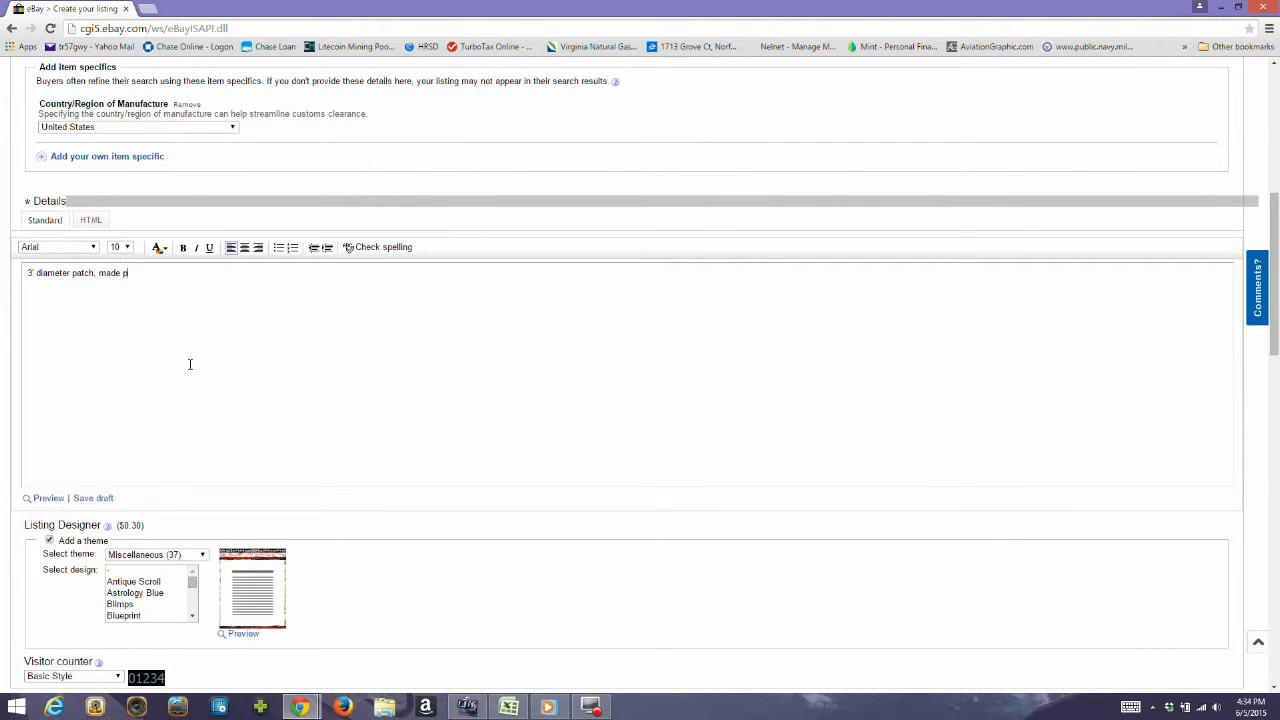
text(olester, with iron on backing)
key(BackSpace)
key(BackSpace)
key(BackSpace)
key(BackSpace)
key(BackSpace)
key(BackSpace)
key(BackSpace)
key(BackSpace)
key(BackSpace)
key(BackSpace)
key(BackSpace)
key(BackSpace)
key(BackSpace)
key(BackSpace)
key(BackSpace)
text(v)
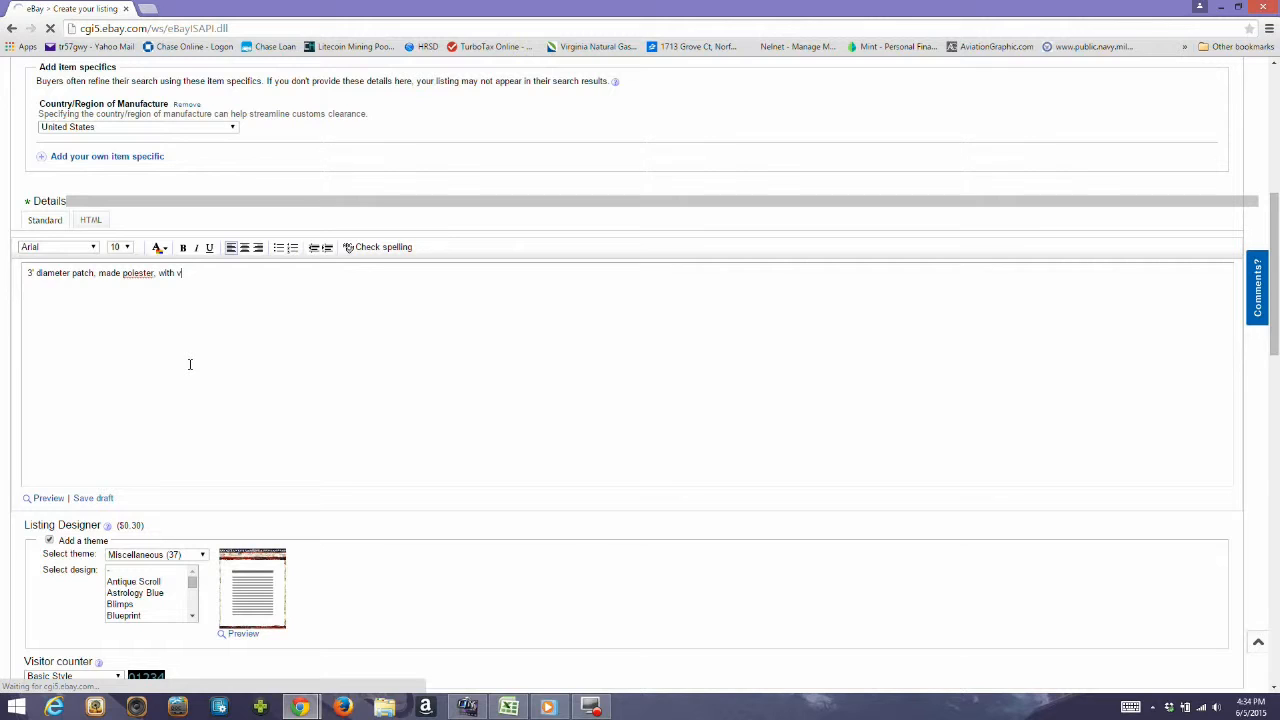
text(elcro)
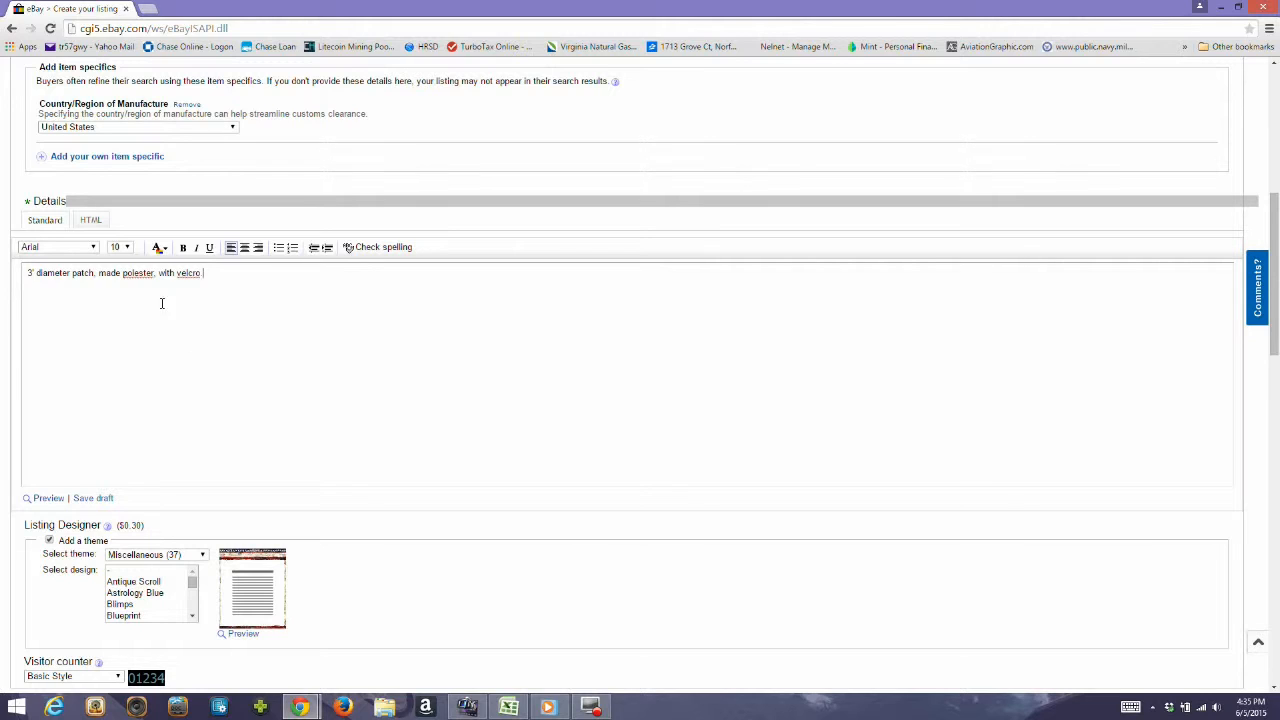
click(136, 273)
text(e)
Review the Listing Designer theme and design choices and the visitor counter style options.
scroll(265, 340, down, 1)
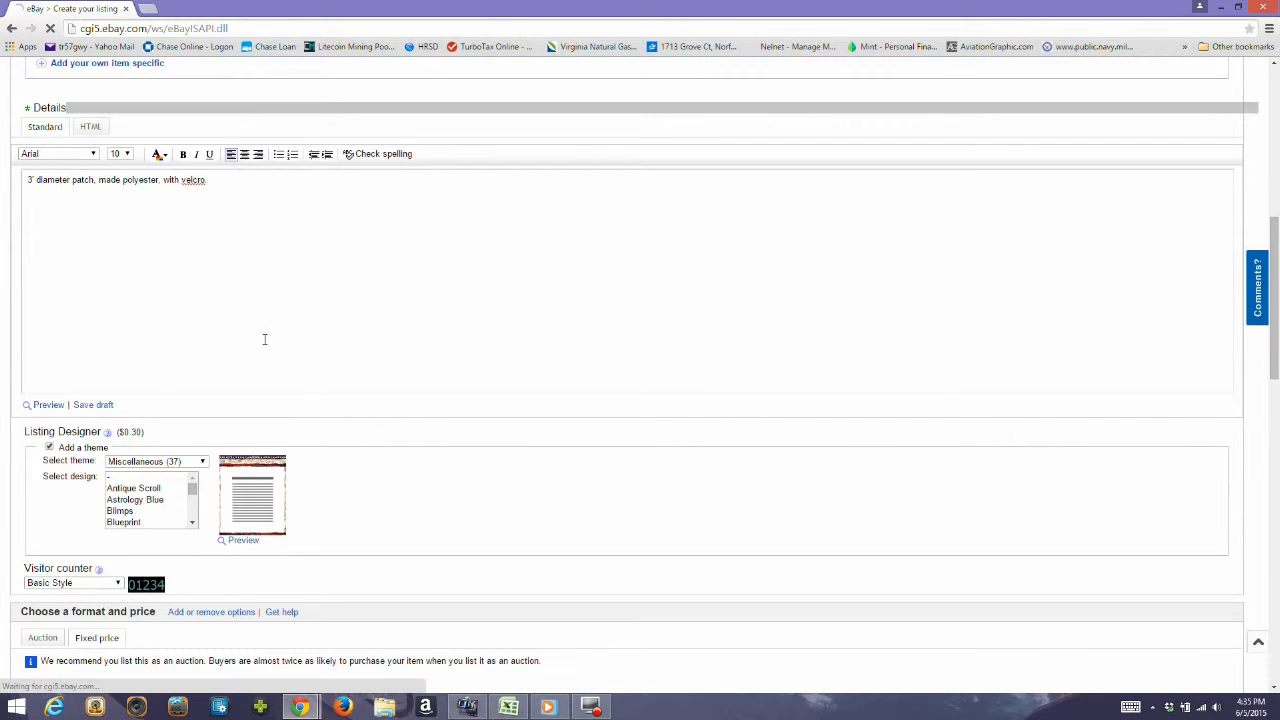
scroll(224, 391, down, 1)
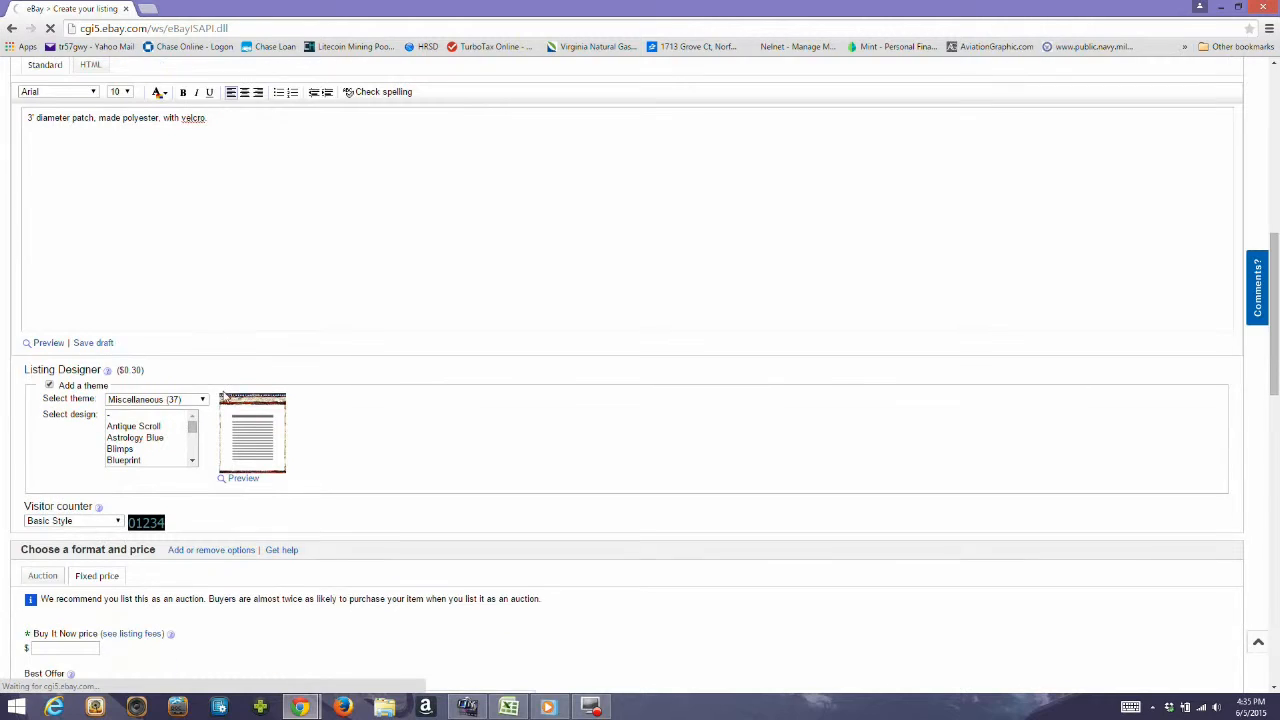
scroll(167, 424, down, 3)
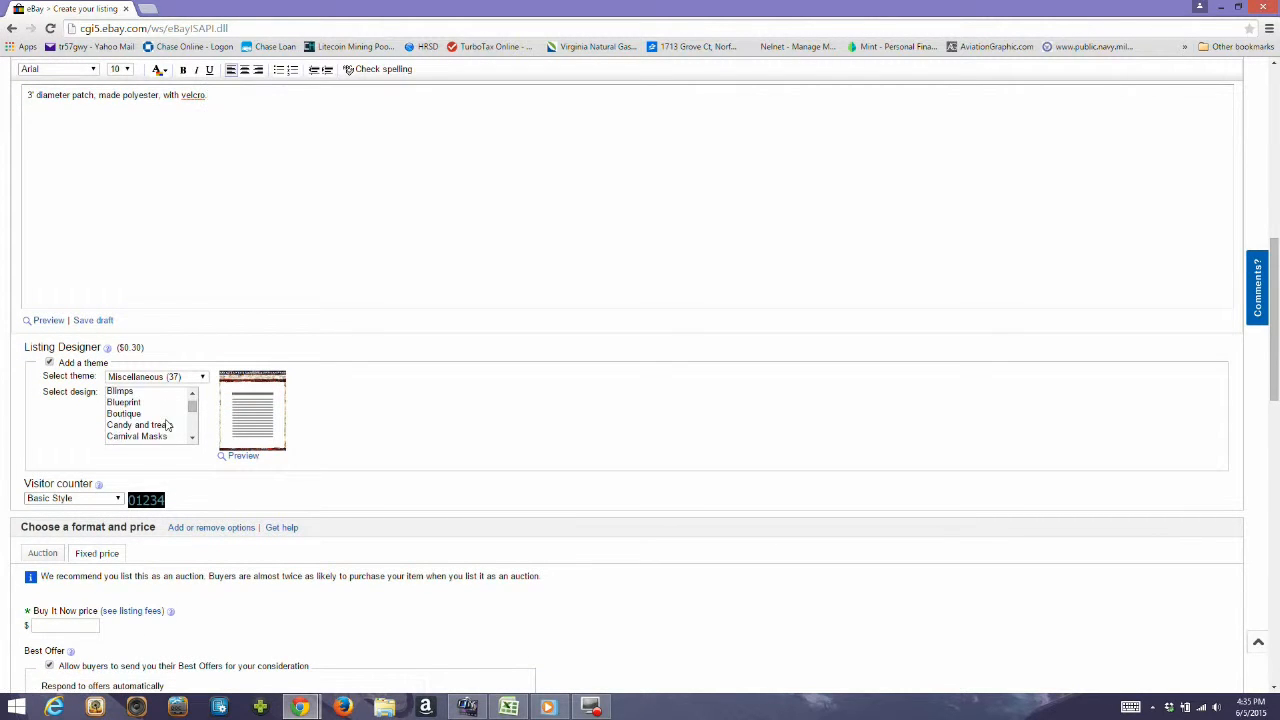
scroll(167, 424, up, 4)
drag(378, 455, 388, 436)
scroll(406, 412, down, 2)
click(405, 412)
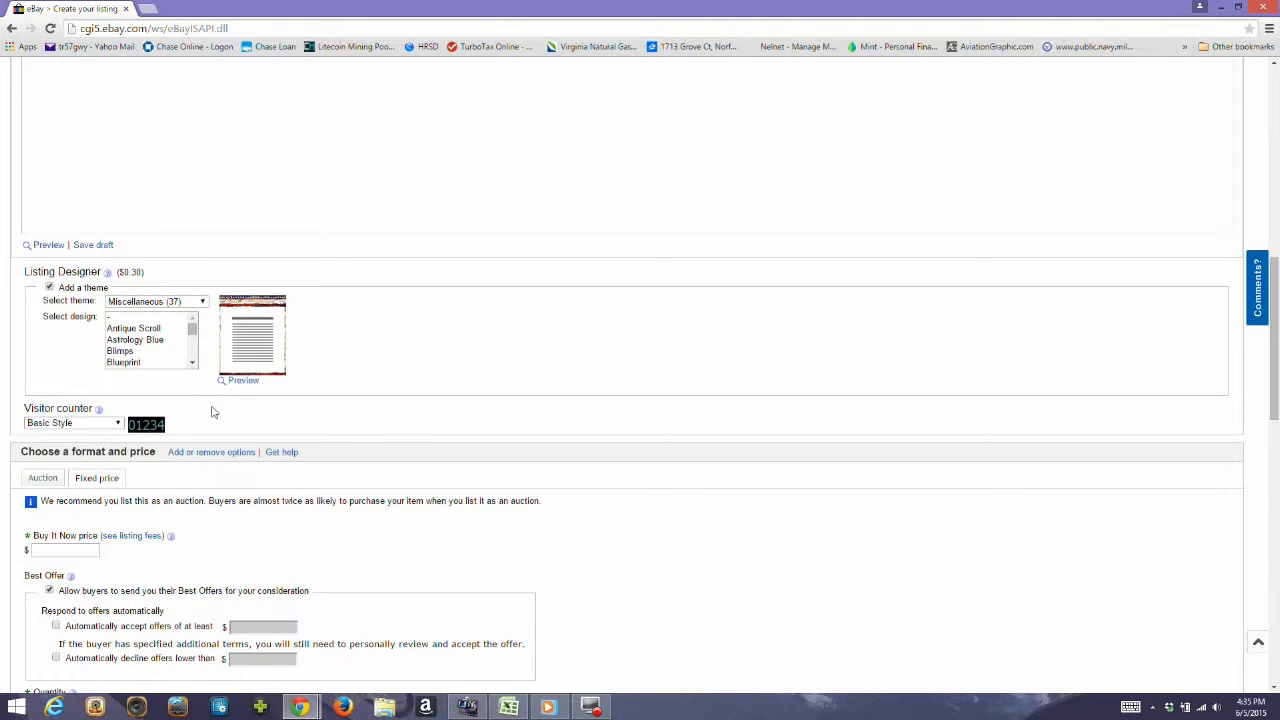
scroll(211, 412, down, 2)
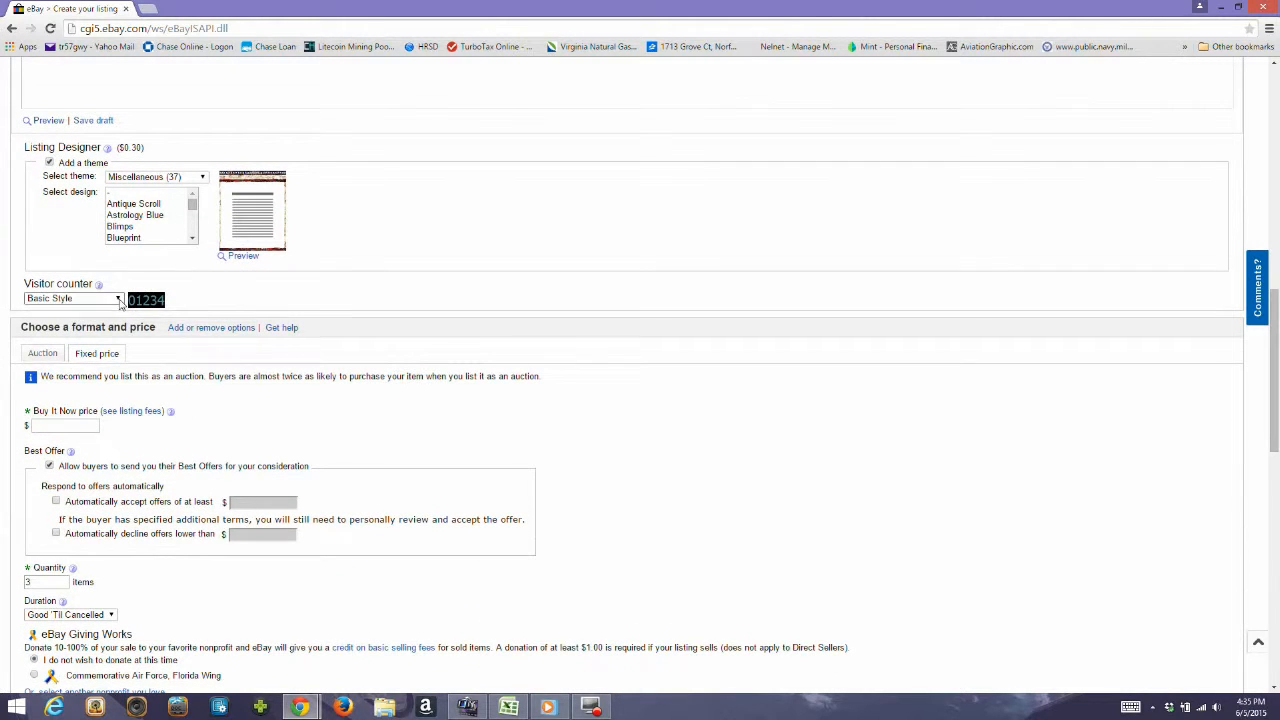
click(118, 298)
click(118, 298)
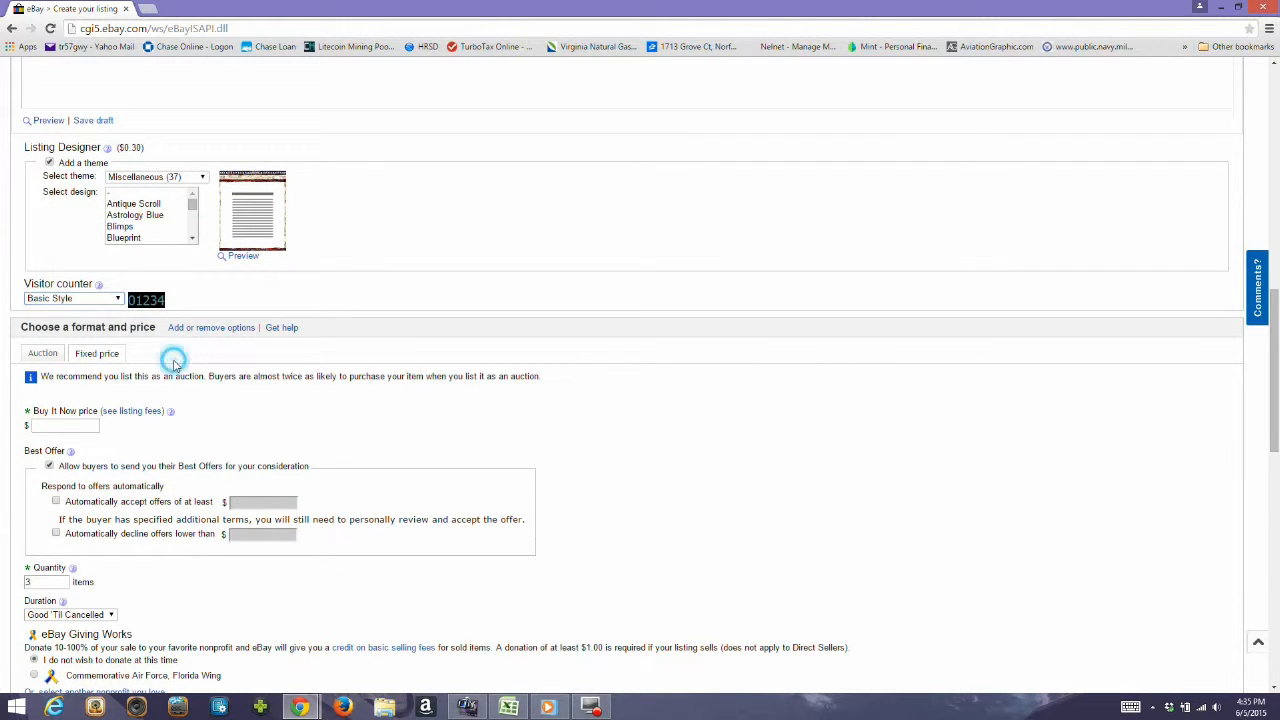
scroll(176, 368, down, 1)
scroll(110, 383, down, 1)
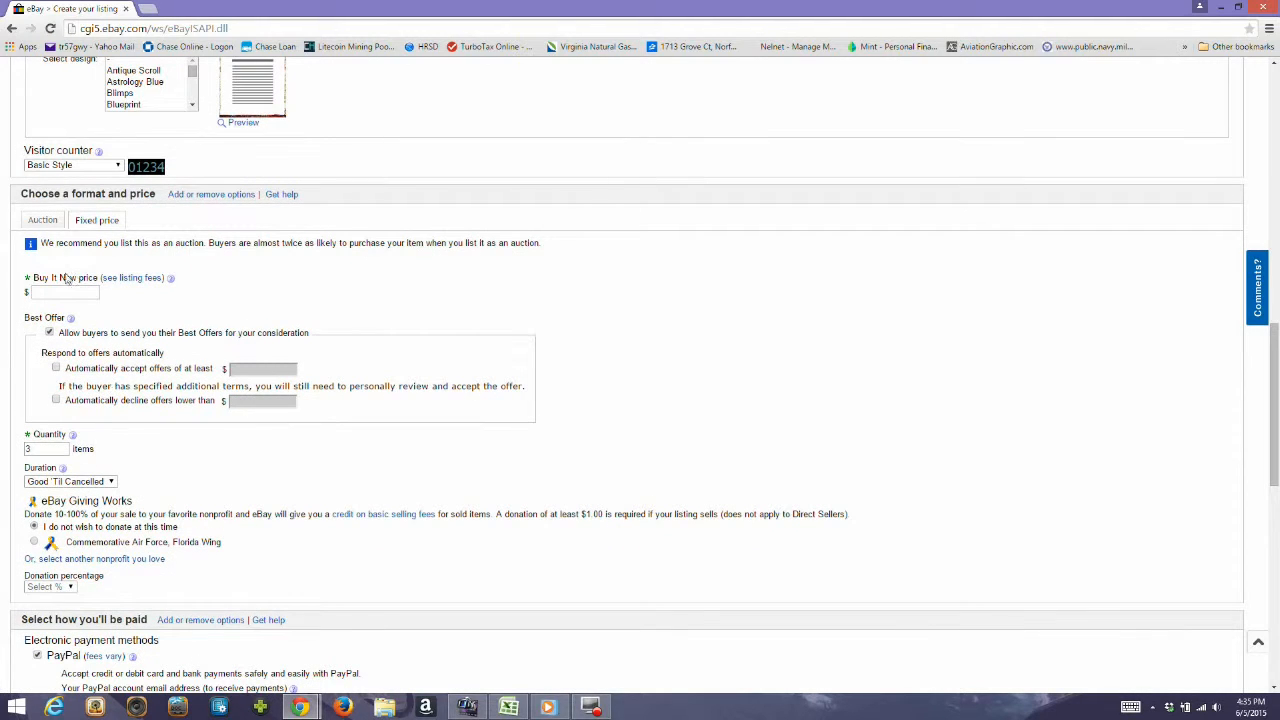
Look at the auction format's pricing and duration fields, and return to the fixed price format.
click(85, 222)
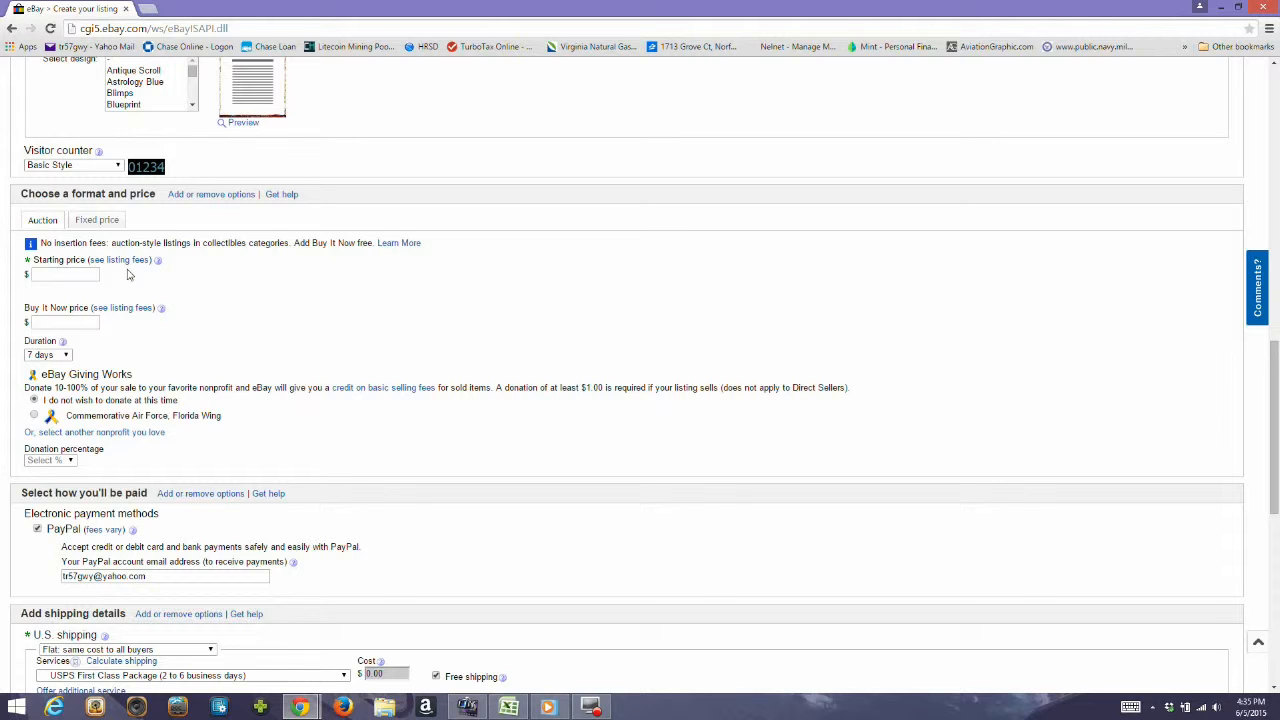
scroll(128, 274, down, 1)
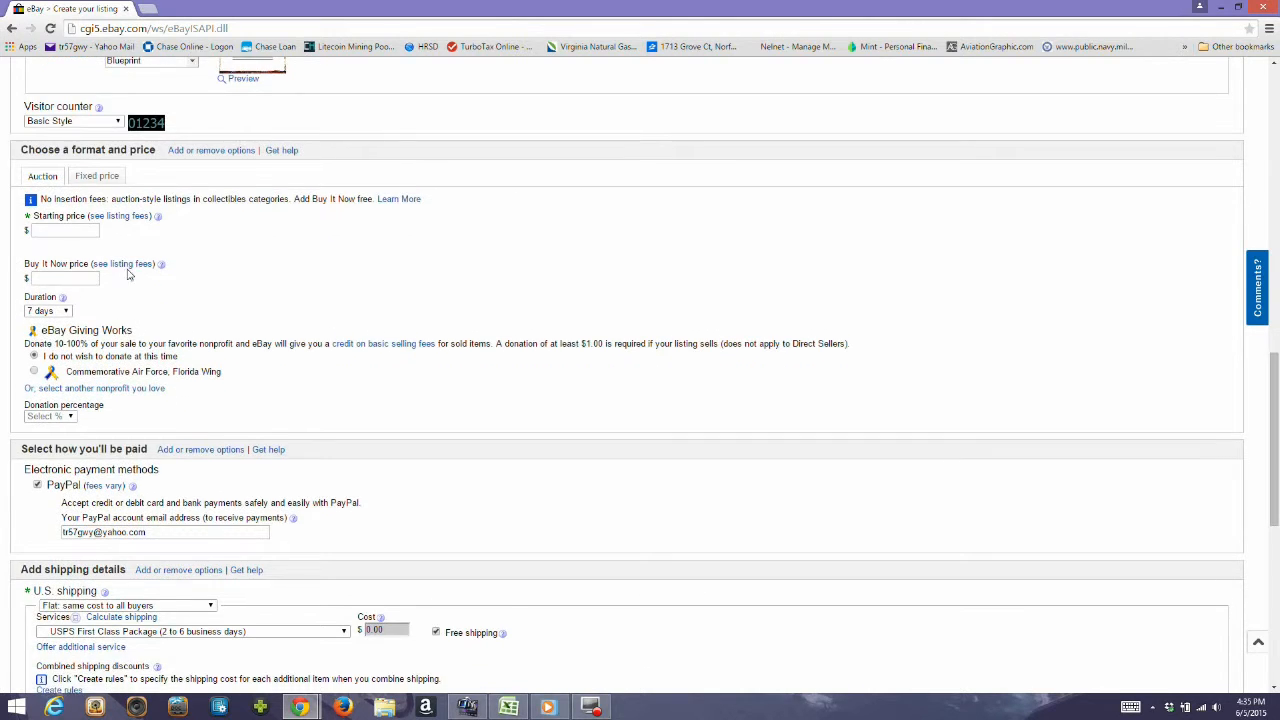
click(79, 229)
click(104, 178)
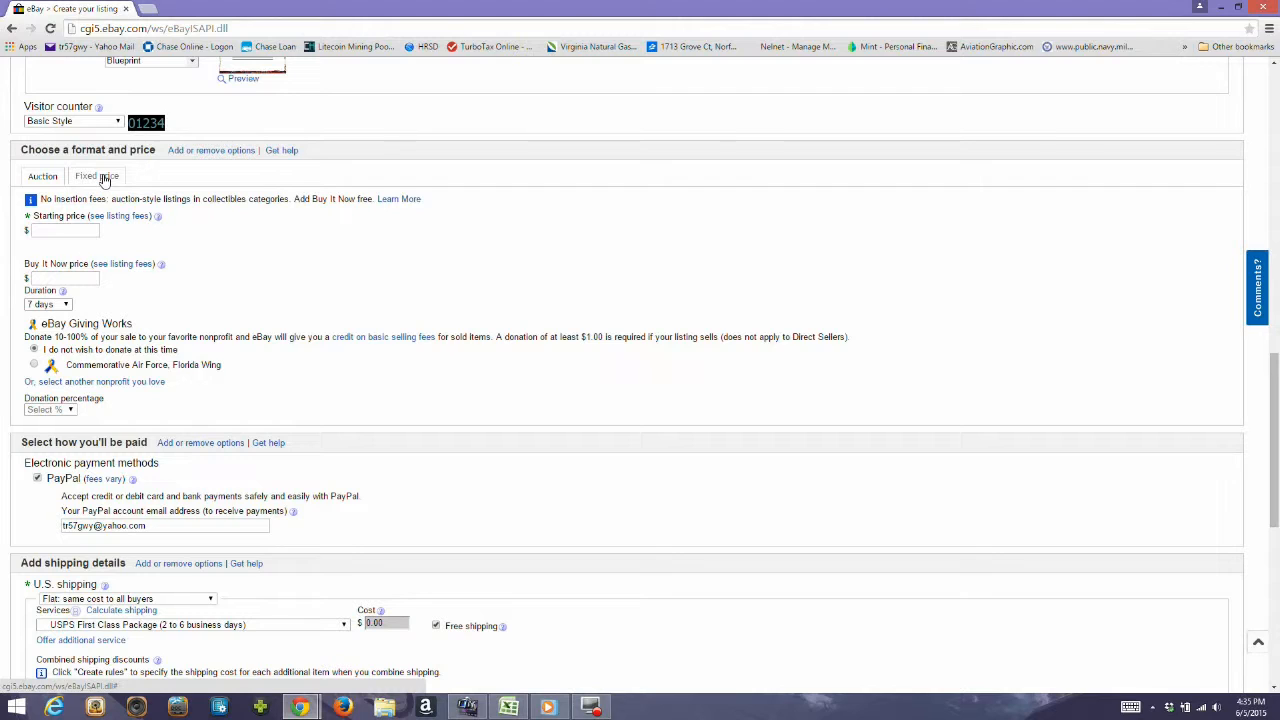
click(104, 178)
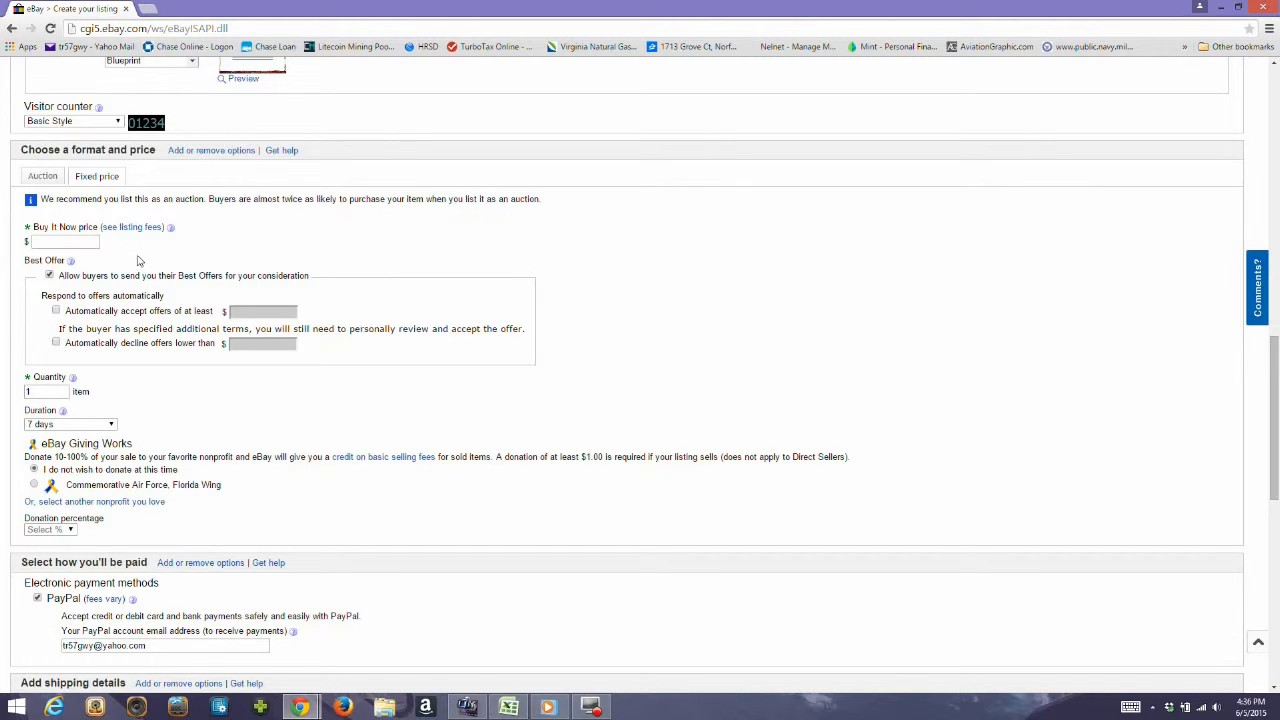
Set the fixed-price listing's Buy It Now price to $6.00.
click(87, 243)
text(6)
scroll(120, 316, down, 1)
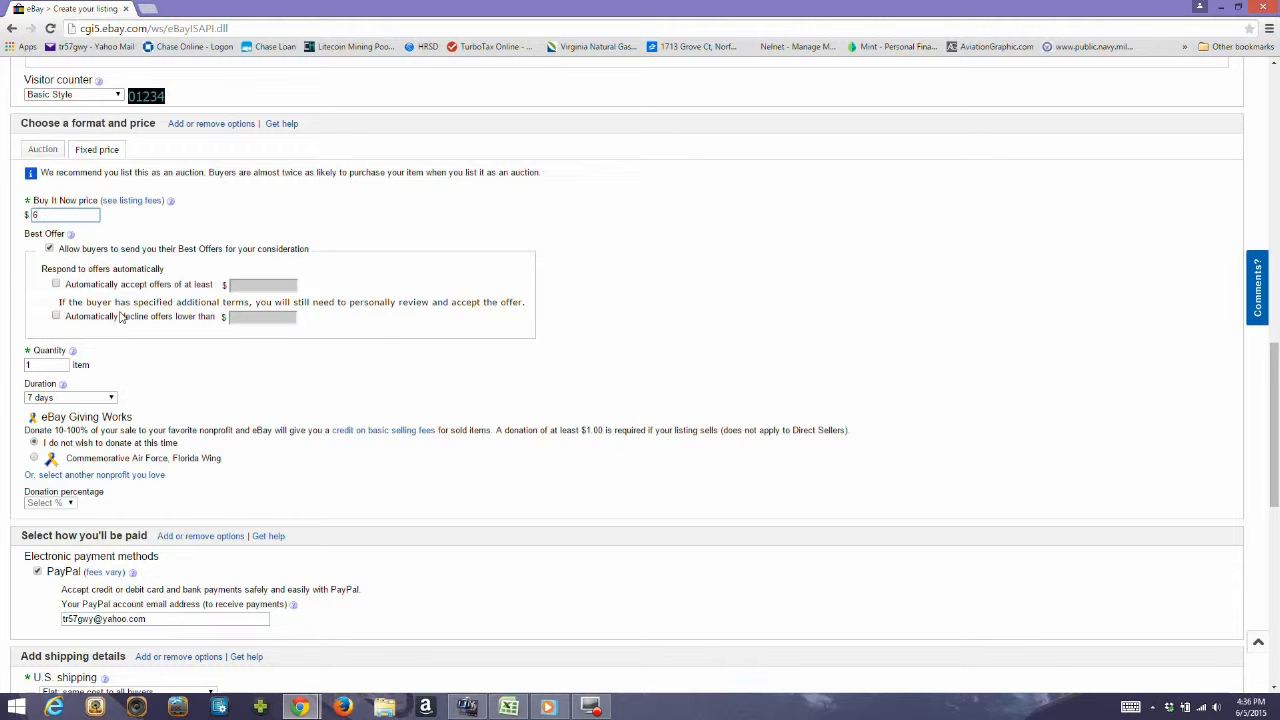
scroll(88, 312, down, 1)
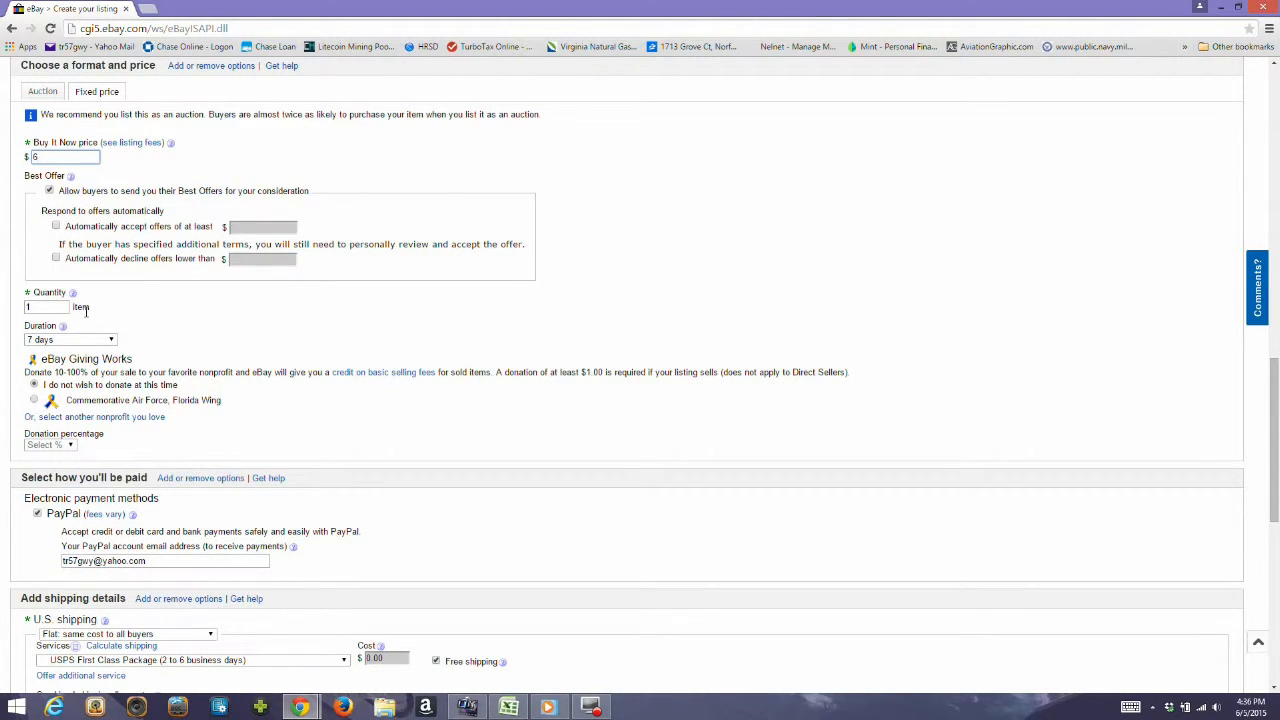
click(120, 228)
Set the quantity to 3 items and the listing duration to 30 days.
scroll(144, 287, down, 1)
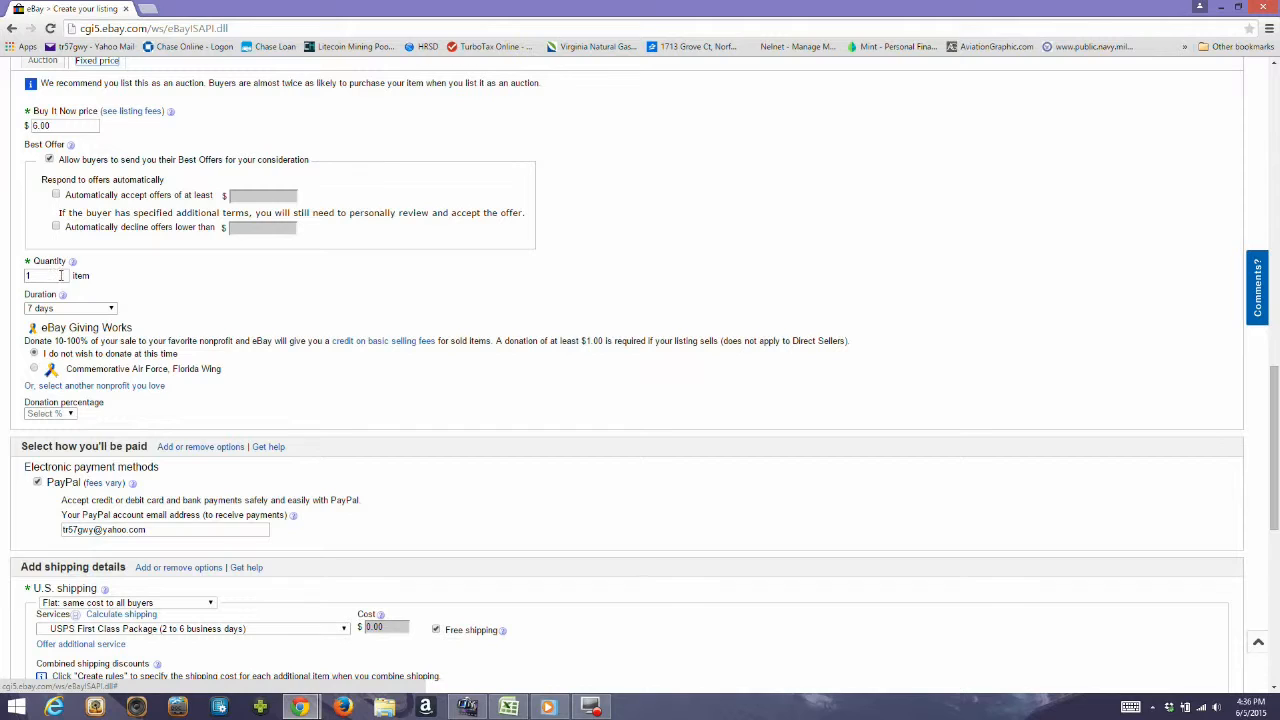
drag(61, 276, 3, 277)
text(3)
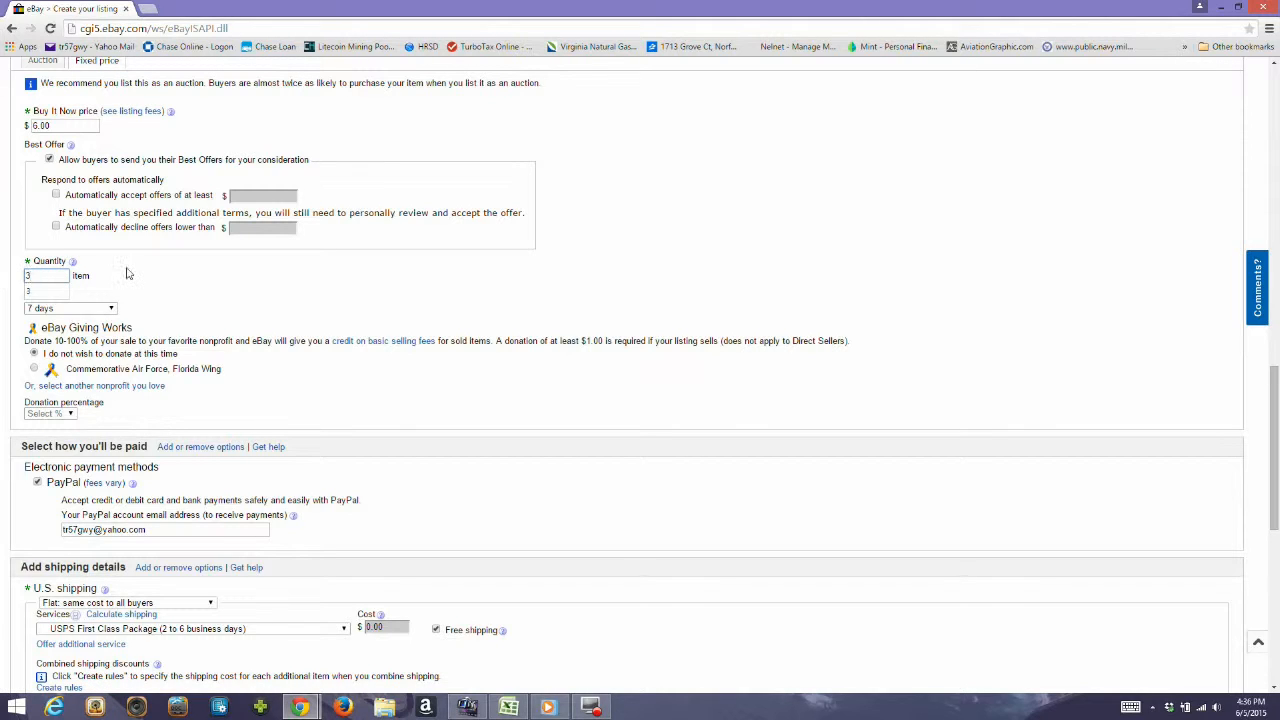
click(110, 309)
click(111, 310)
click(112, 310)
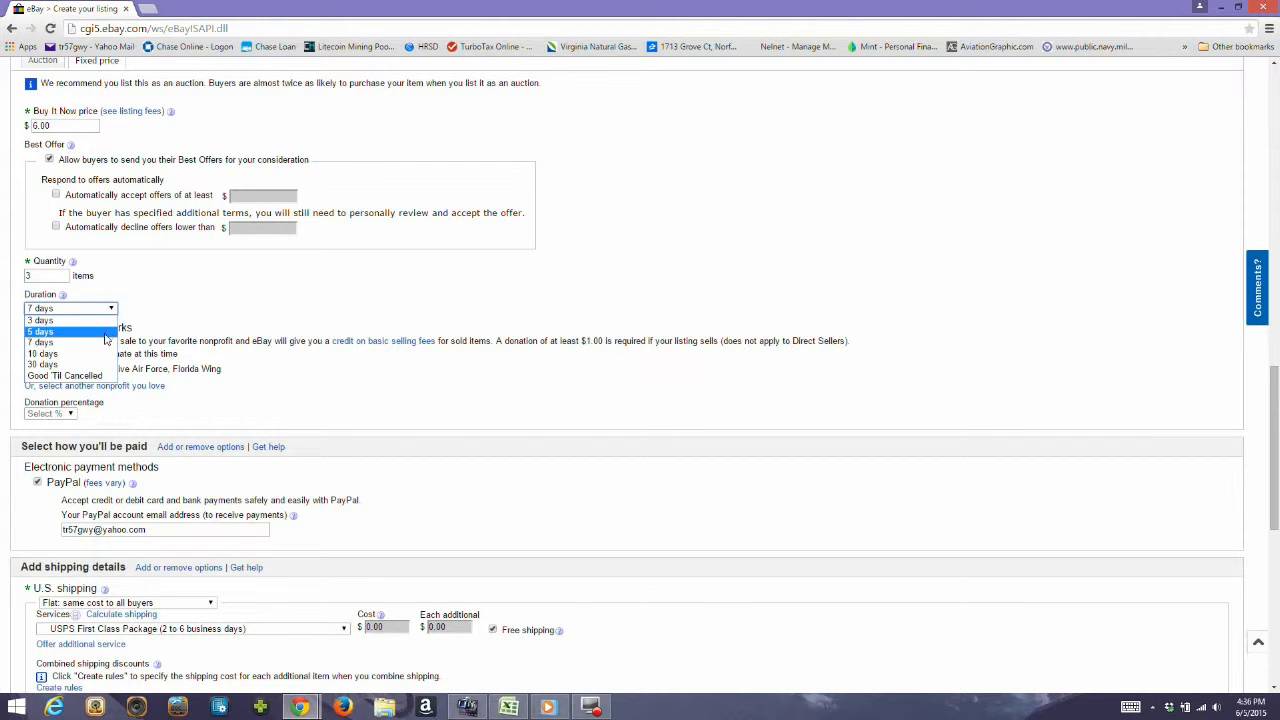
click(98, 364)
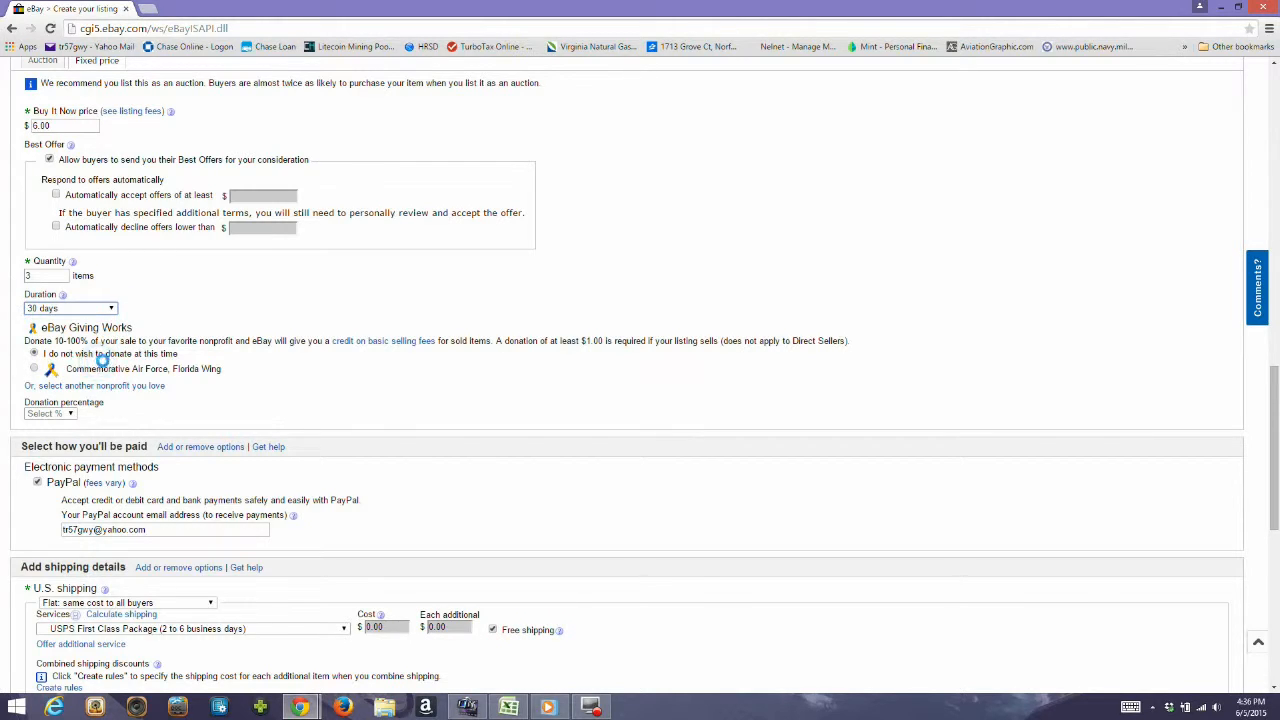
Read through eBay's standard selling fees page in a separate tab, and return to the listing form.
scroll(187, 314, down, 1)
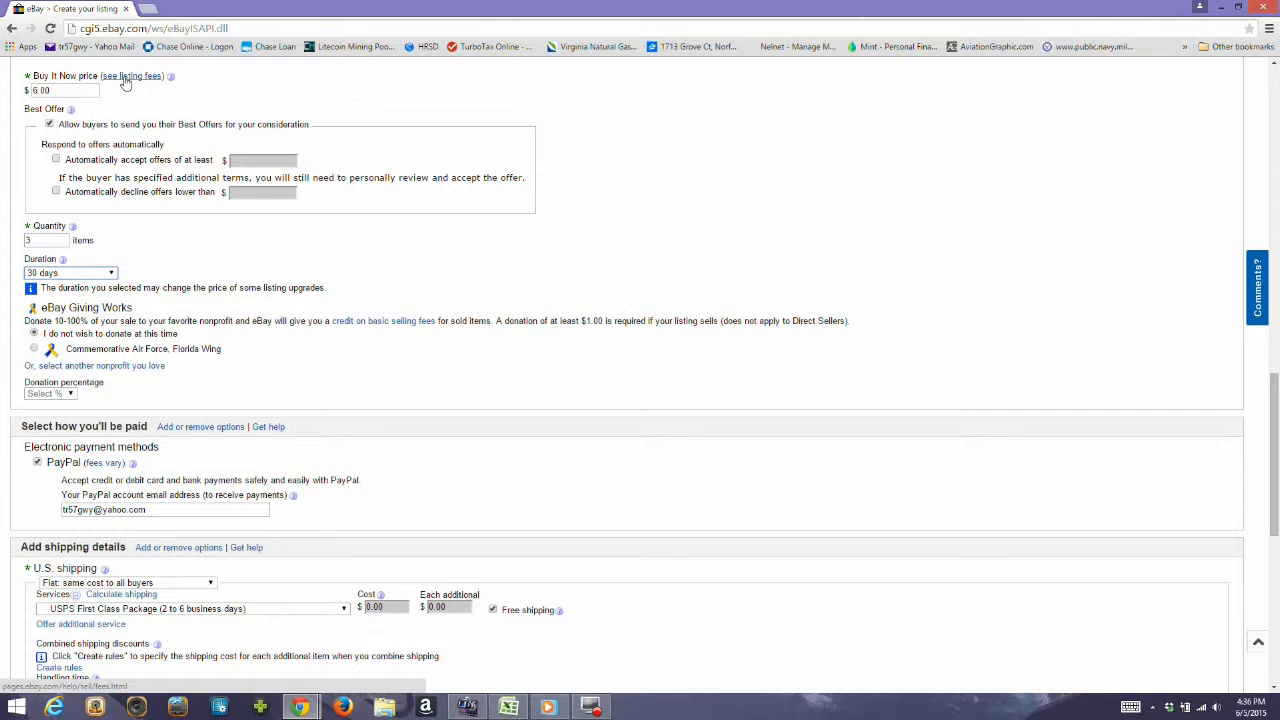
right_click(125, 82)
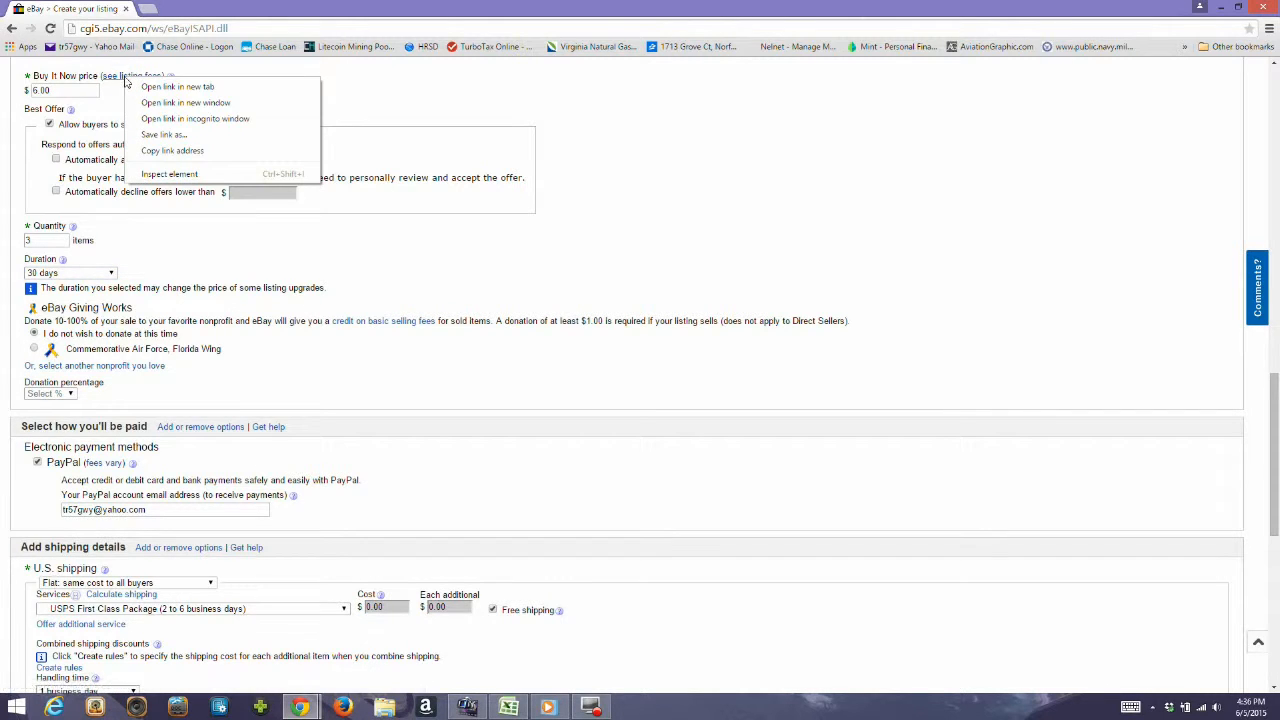
click(125, 82)
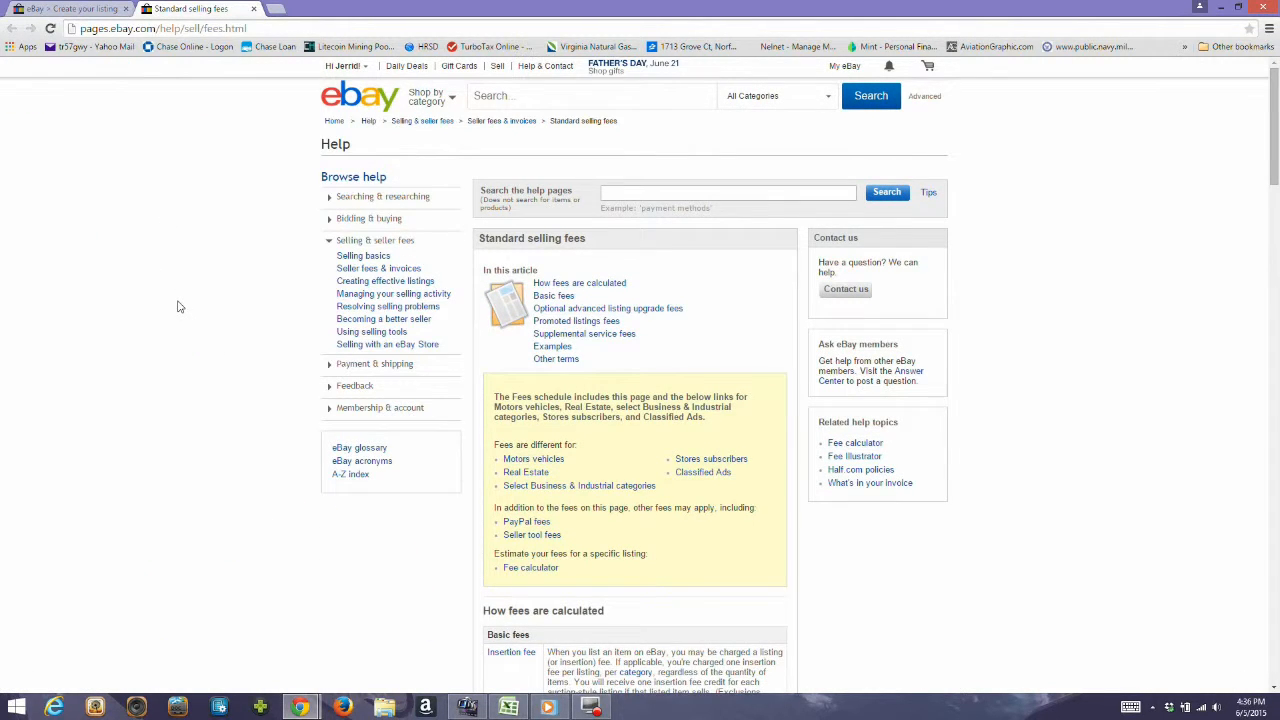
scroll(180, 307, down, 1)
scroll(180, 307, down, 3)
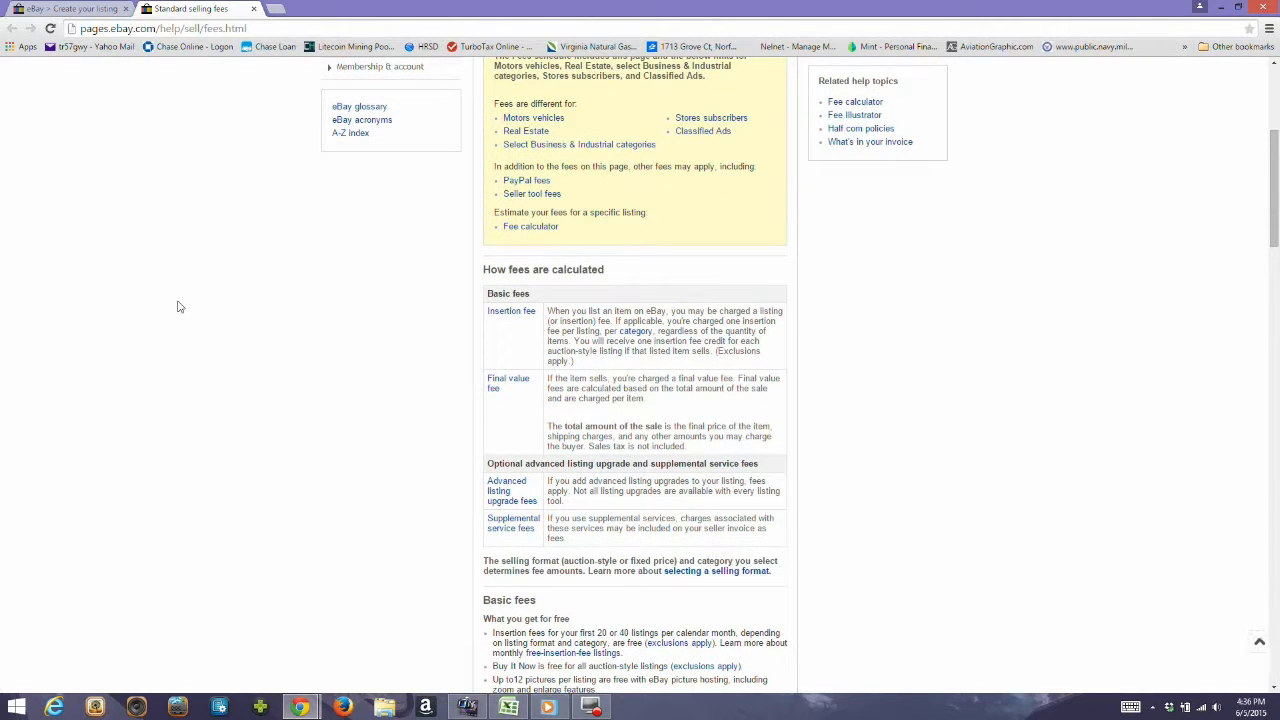
scroll(180, 307, down, 1)
scroll(179, 307, down, 2)
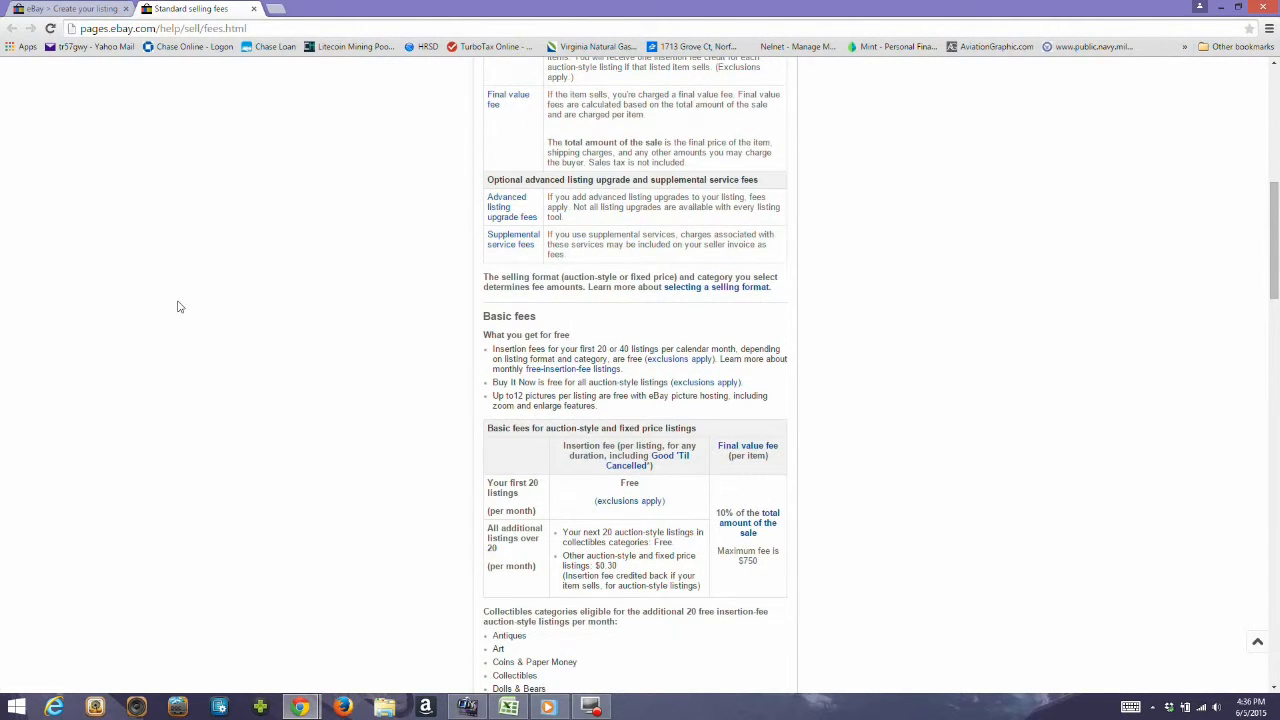
scroll(179, 307, down, 1)
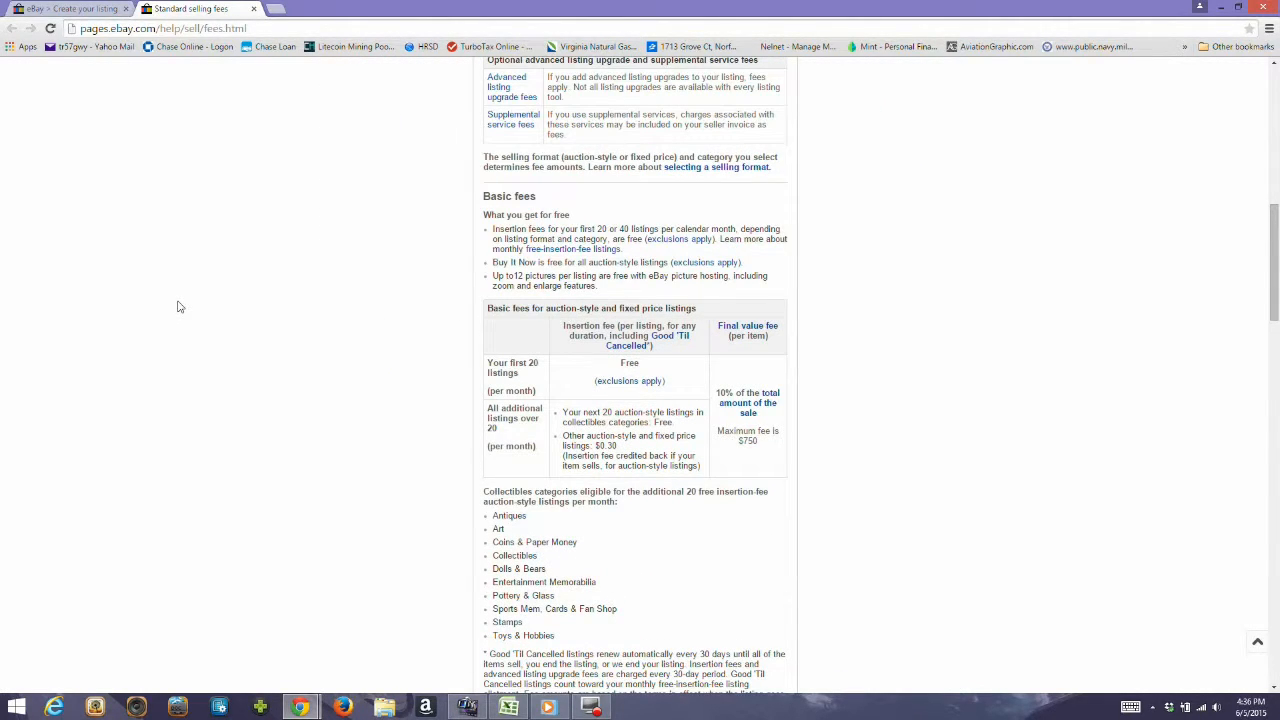
scroll(179, 307, down, 2)
scroll(178, 306, down, 5)
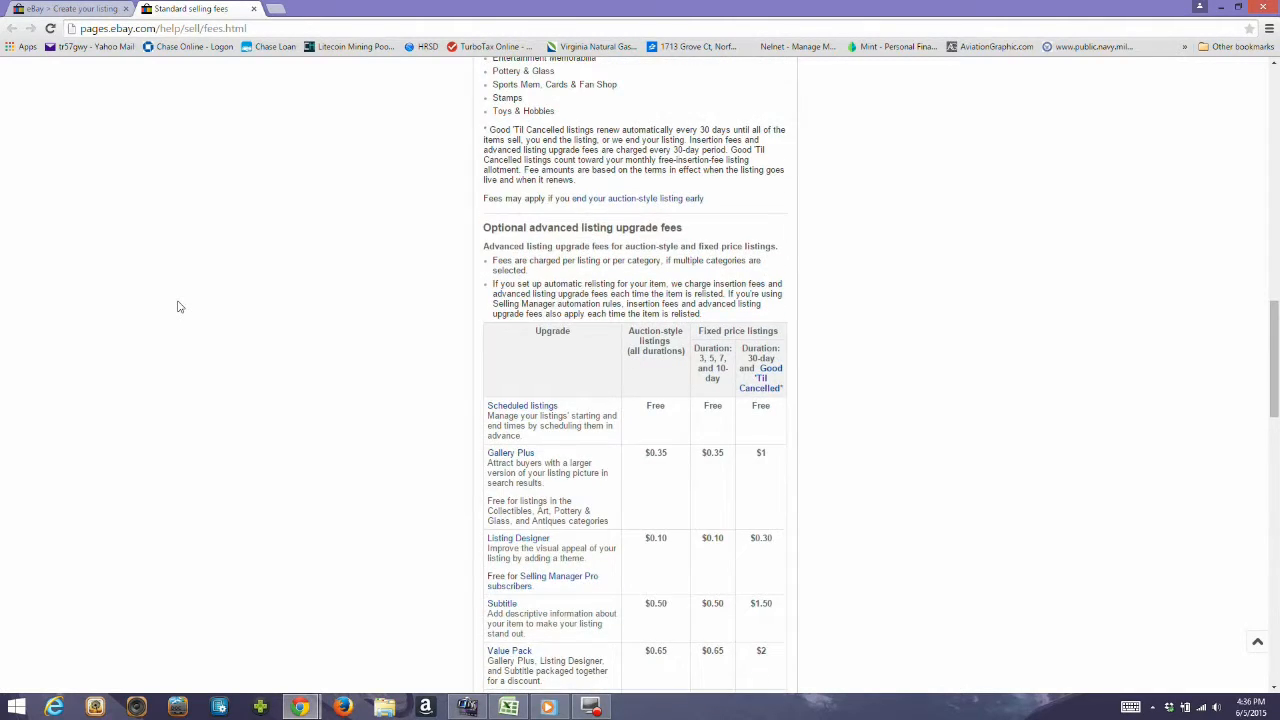
scroll(285, 364, down, 1)
scroll(285, 364, down, 8)
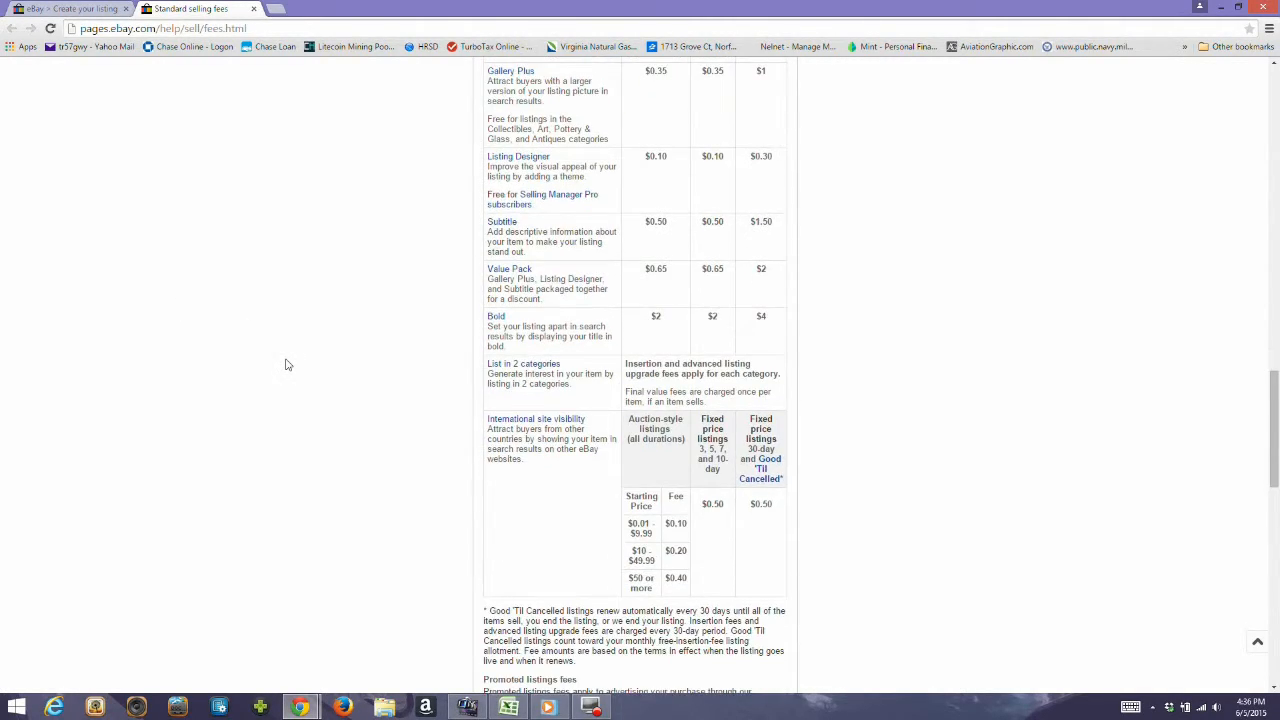
click(70, 7)
Search the eBay Giving Works nonprofits for "old dominion" and select CAF Old Dominion Squadron as the donation recipient.
scroll(240, 358, down, 1)
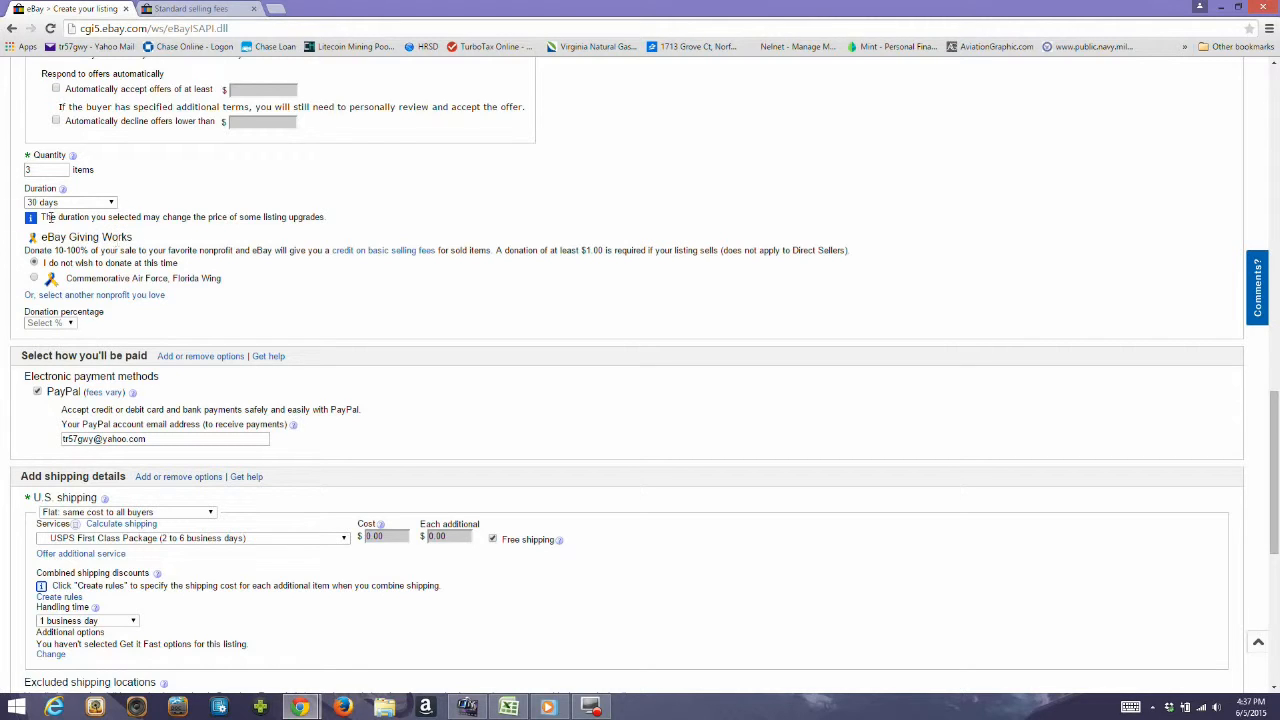
click(113, 296)
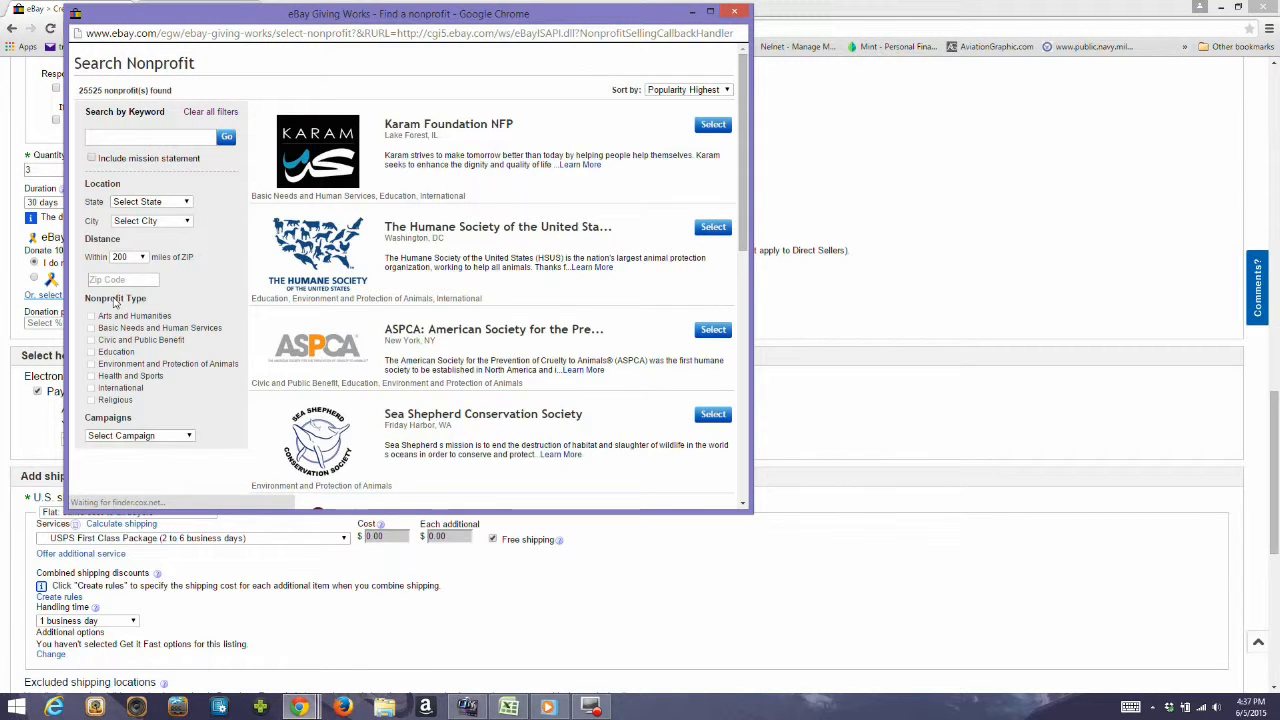
click(161, 135)
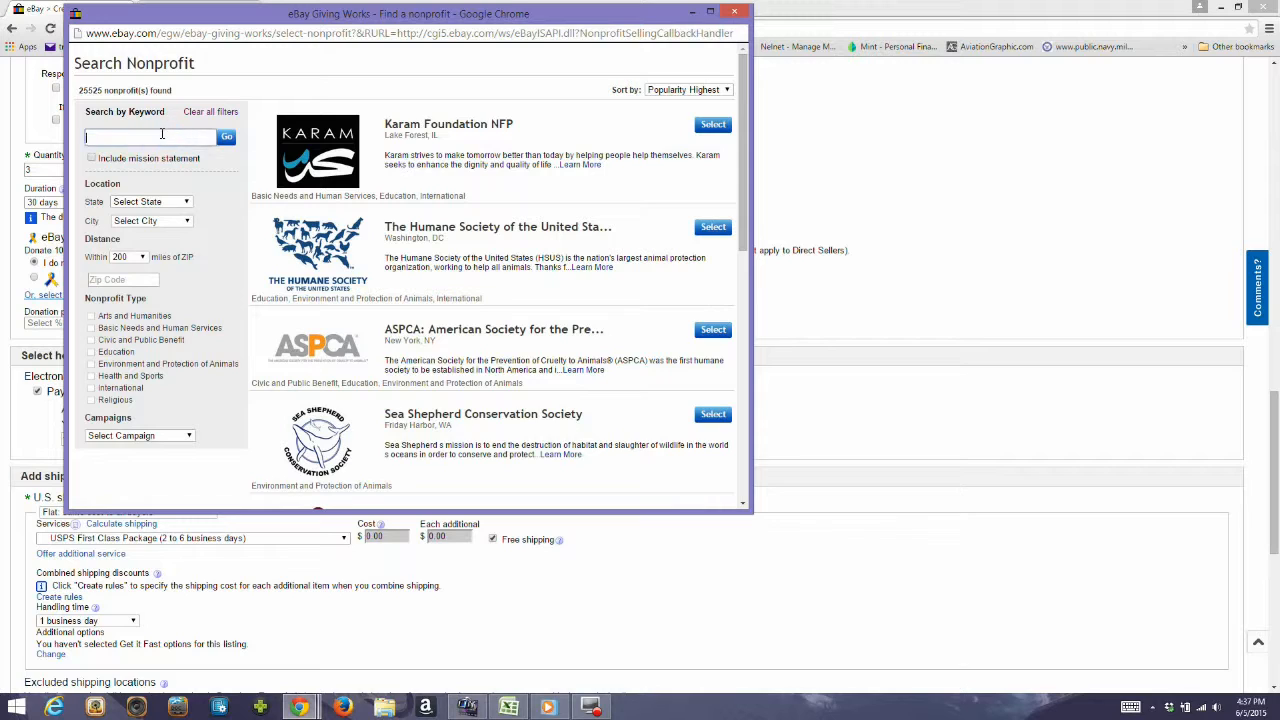
text(old dom)
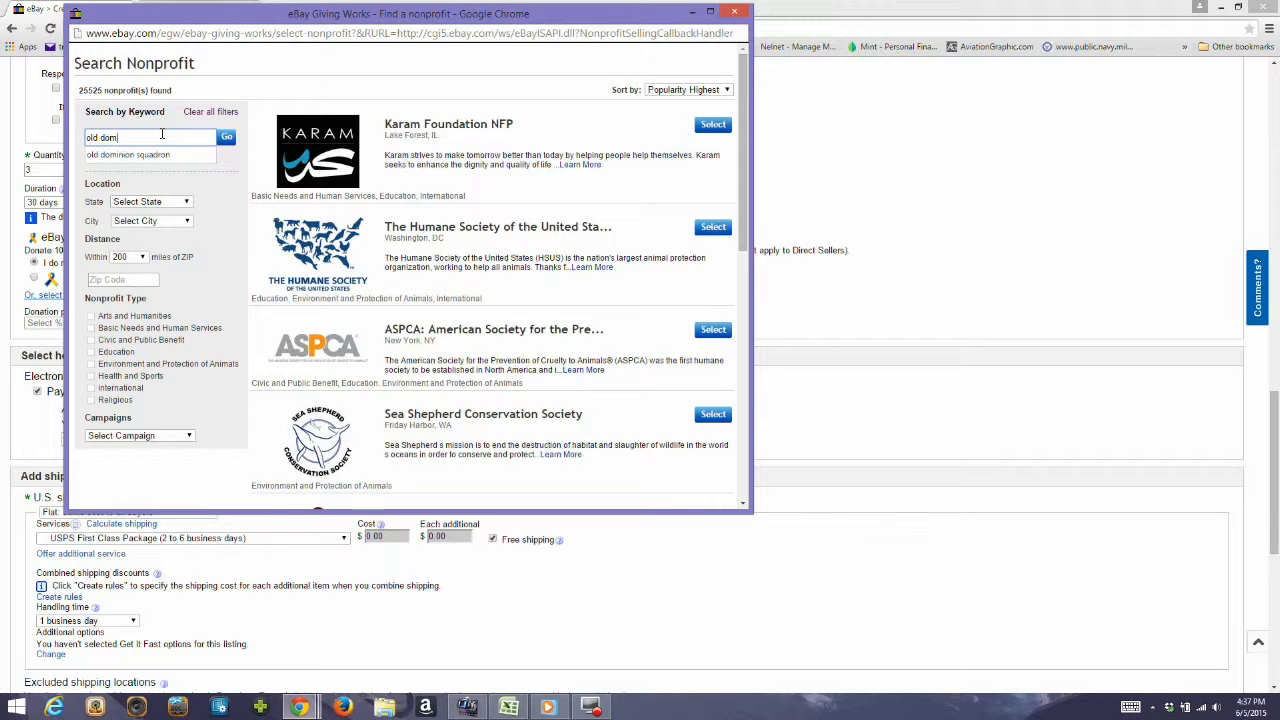
text(inion)
key(Return)
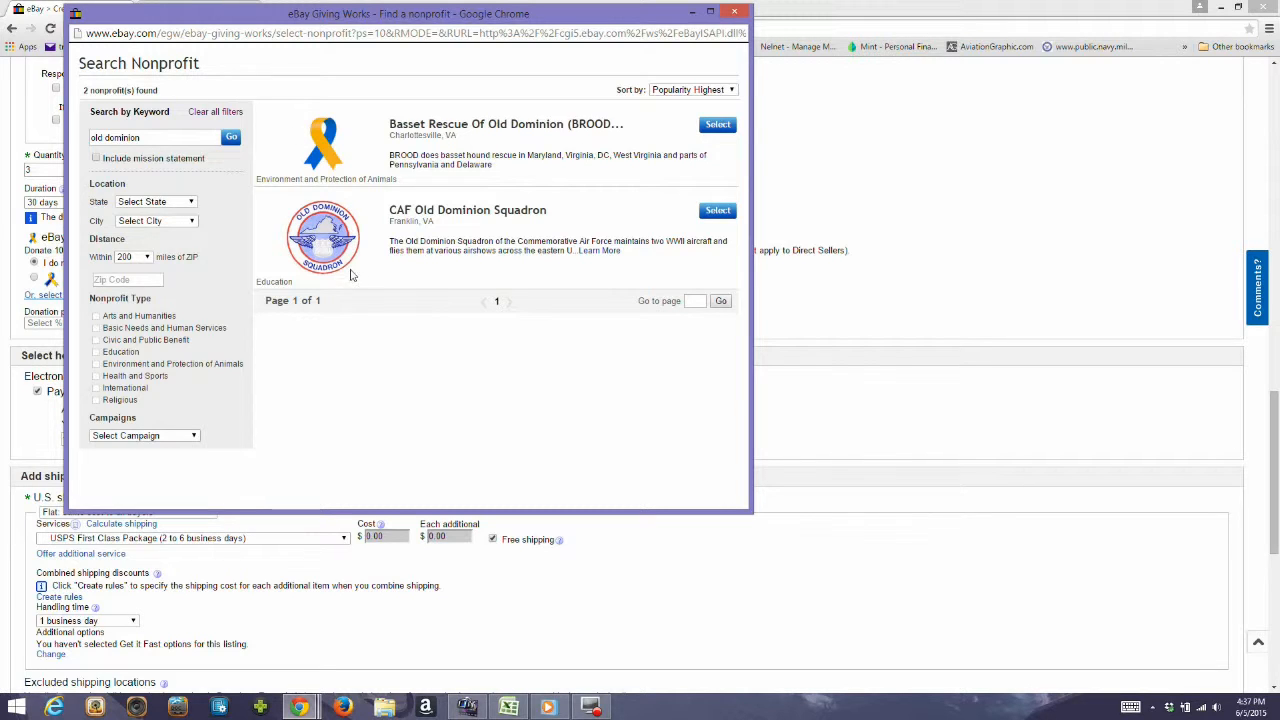
click(718, 212)
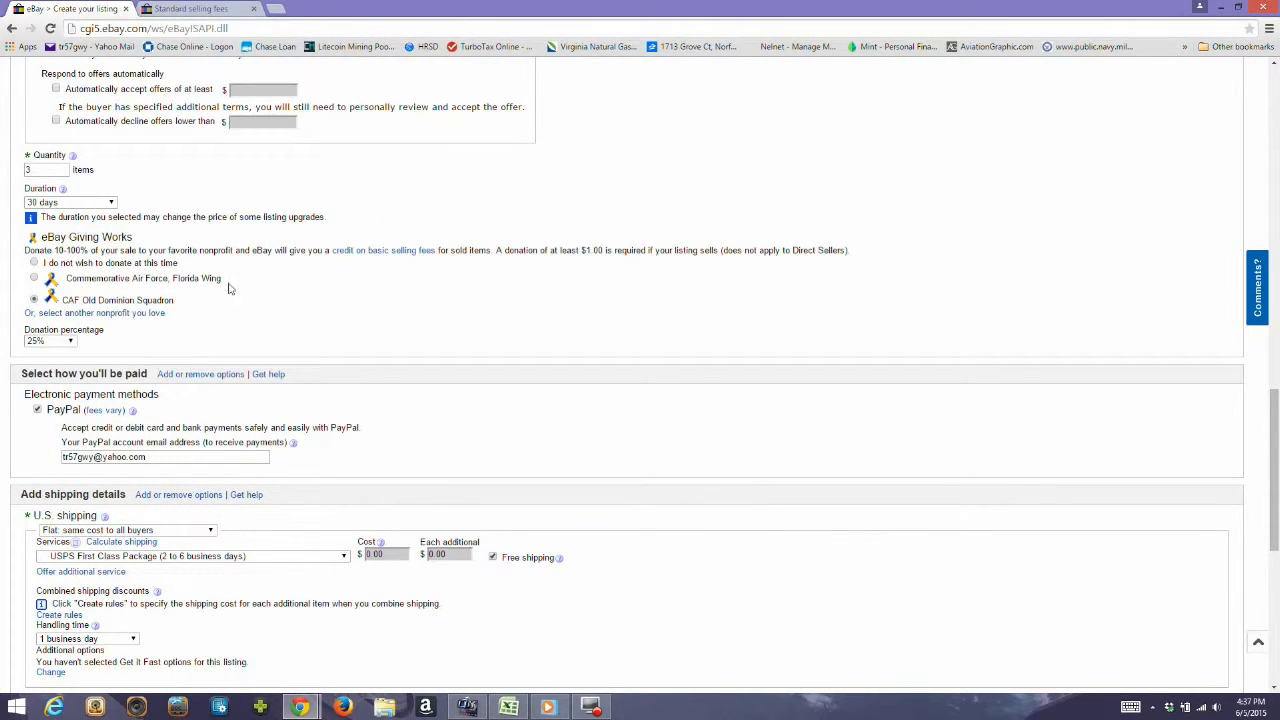
Set the donation percentage for the selected nonprofit to 100%.
click(70, 342)
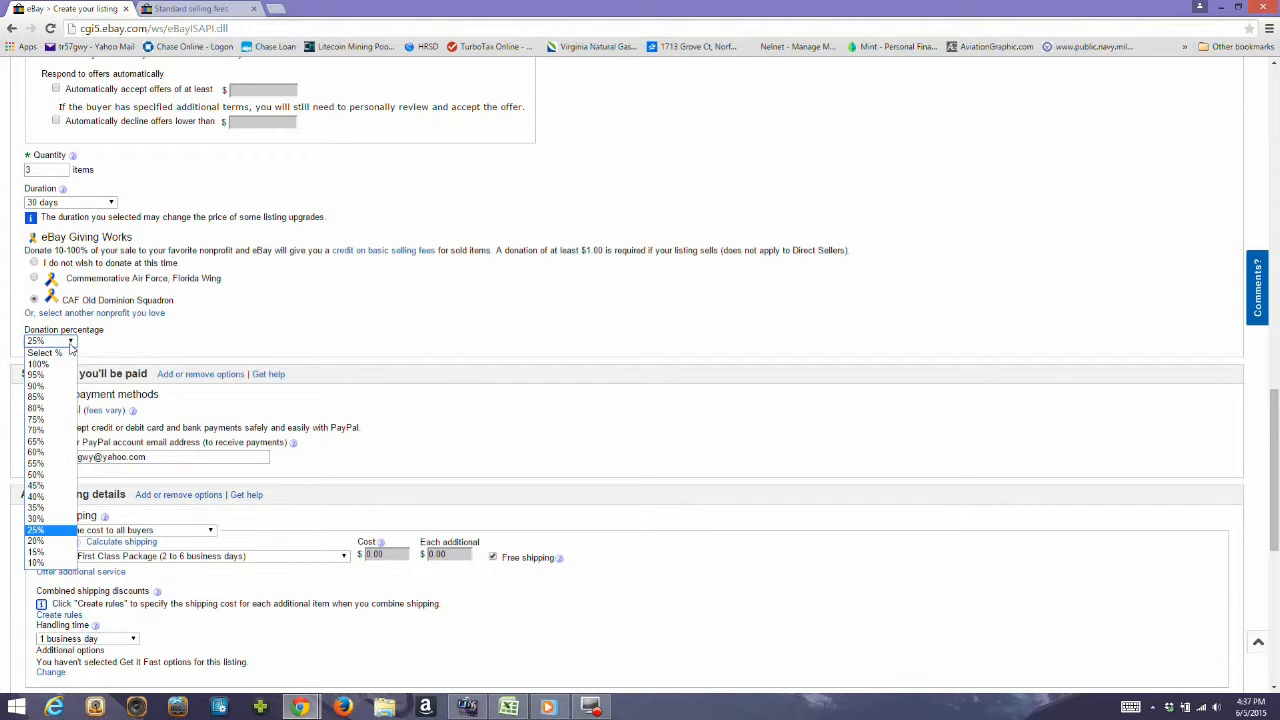
click(40, 364)
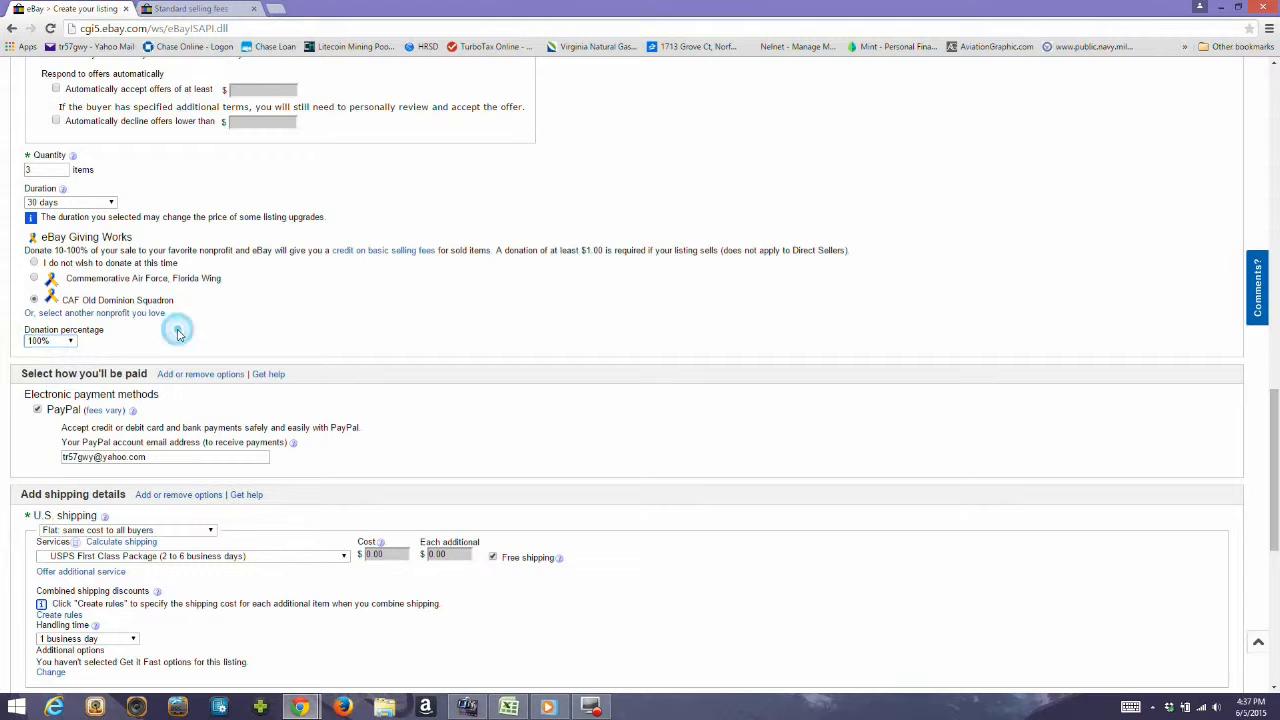
scroll(180, 335, down, 1)
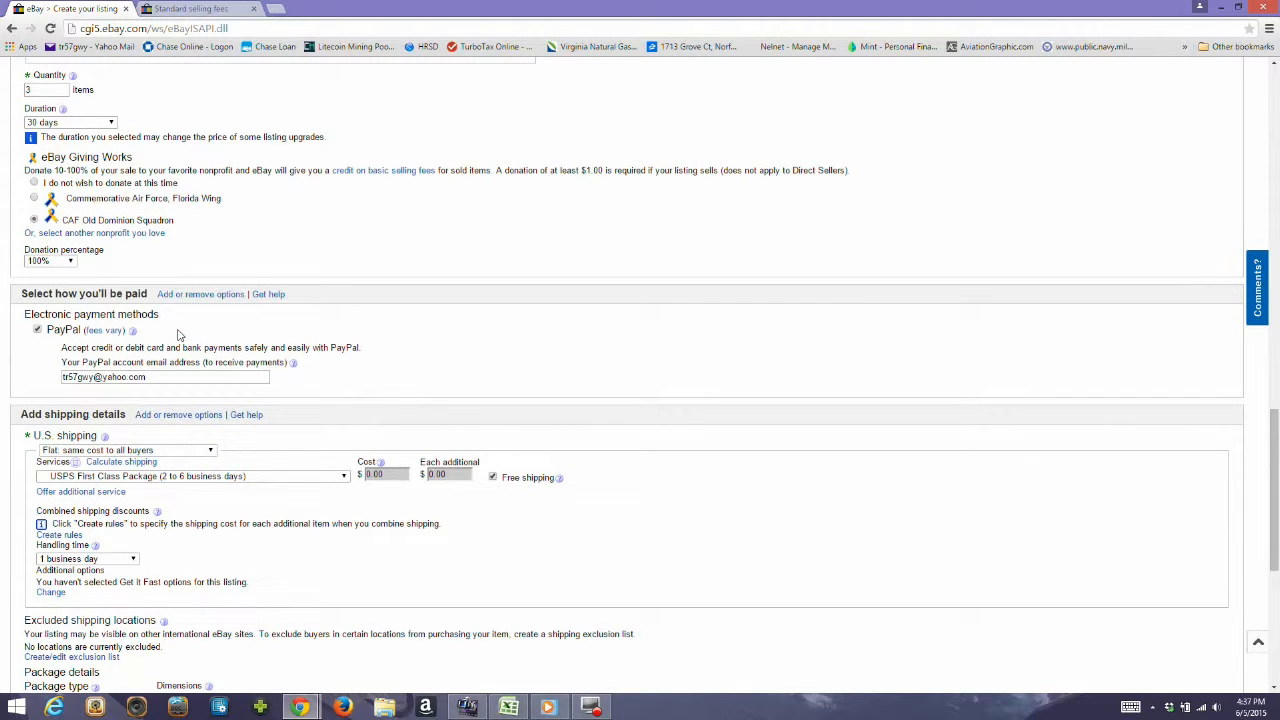
scroll(180, 335, down, 1)
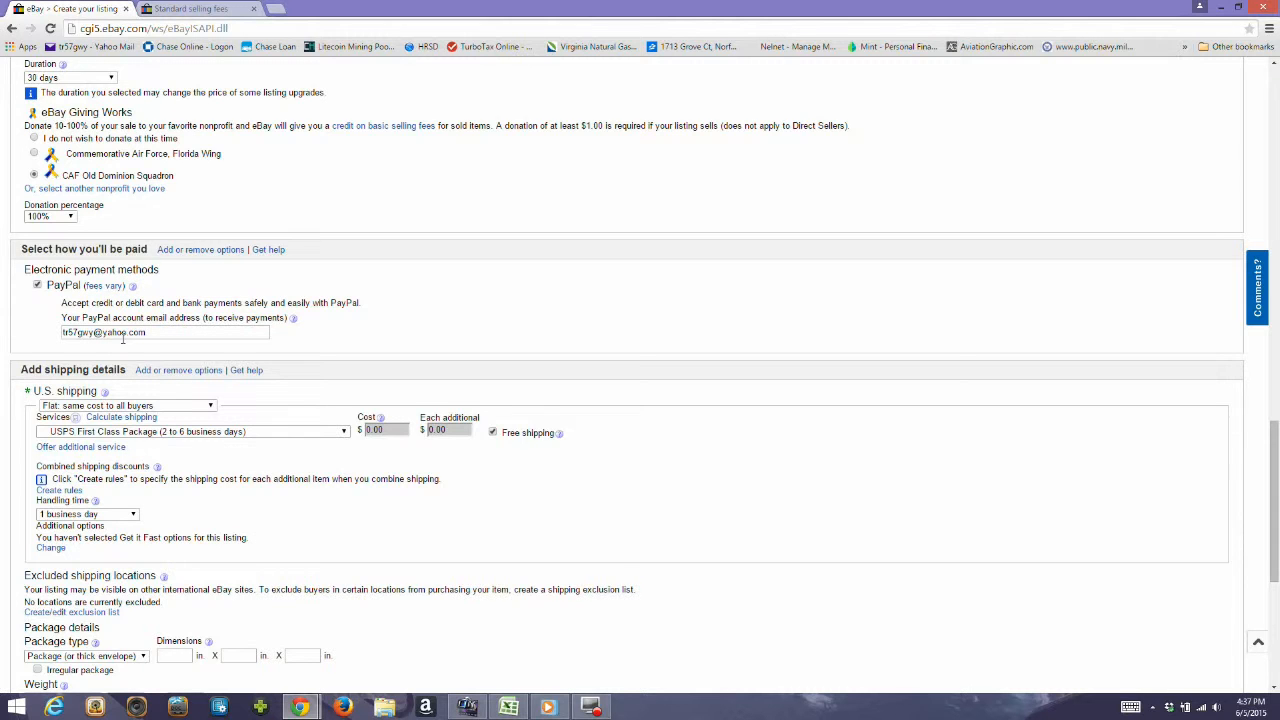
Review the price, donation, PayPal payment and U.S. shipping sections of the listing form.
scroll(140, 292, down, 1)
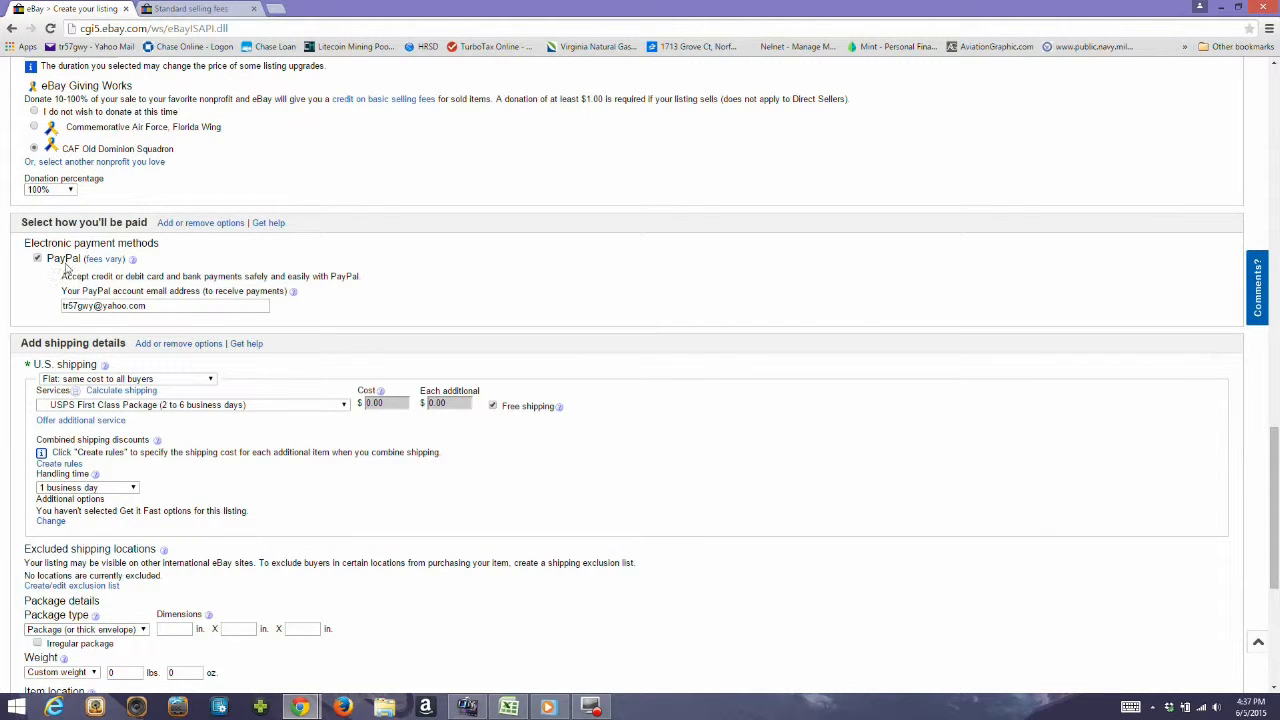
scroll(76, 220, down, 3)
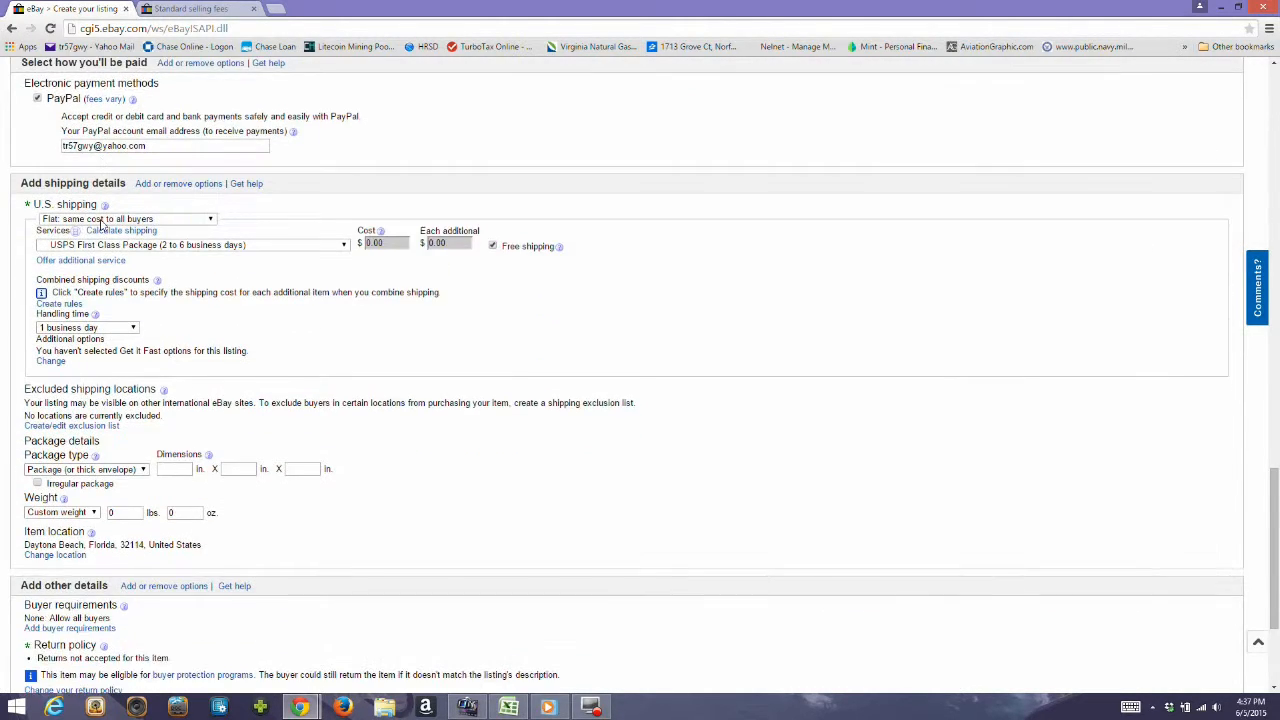
scroll(140, 388, down, 1)
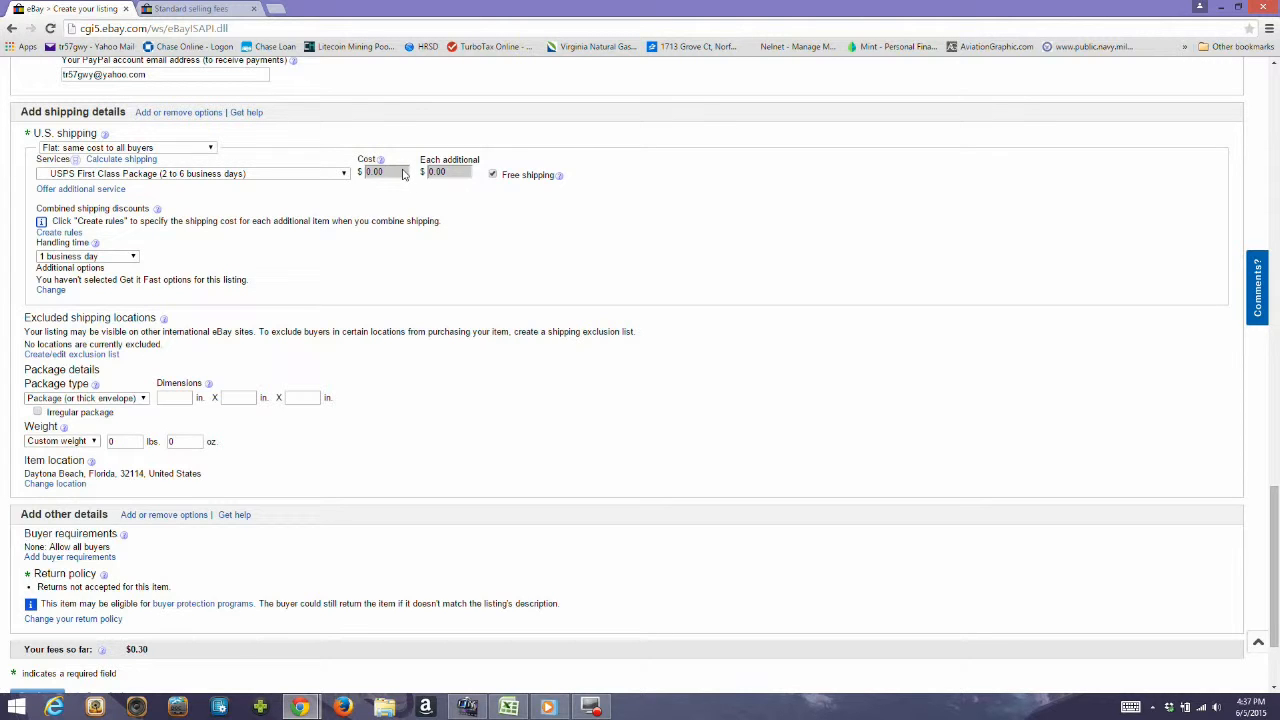
scroll(347, 182, up, 7)
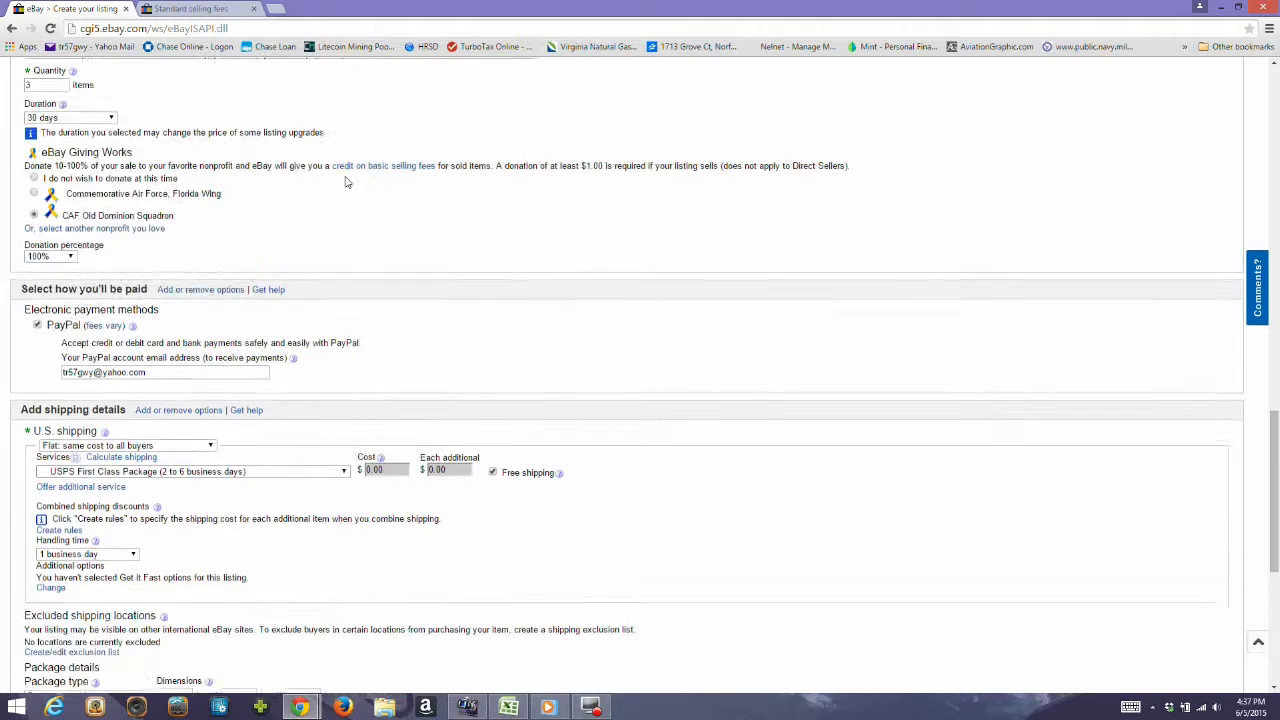
scroll(347, 182, up, 1)
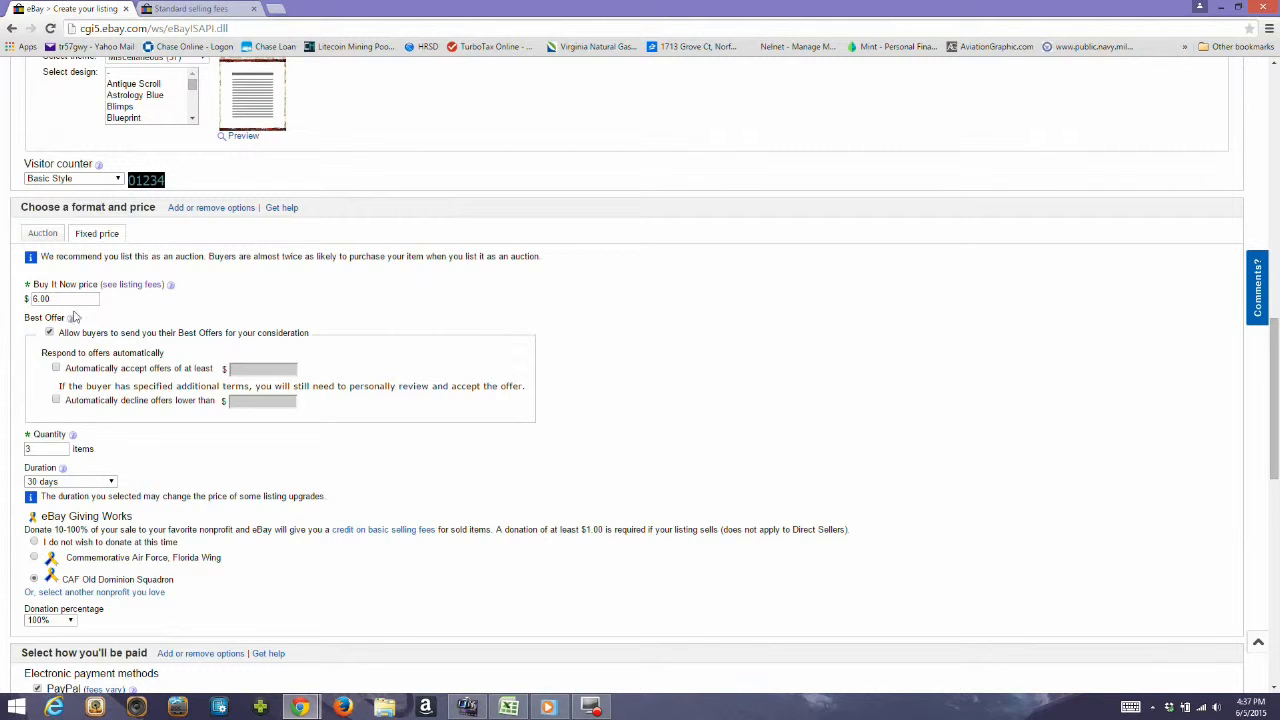
scroll(76, 312, down, 6)
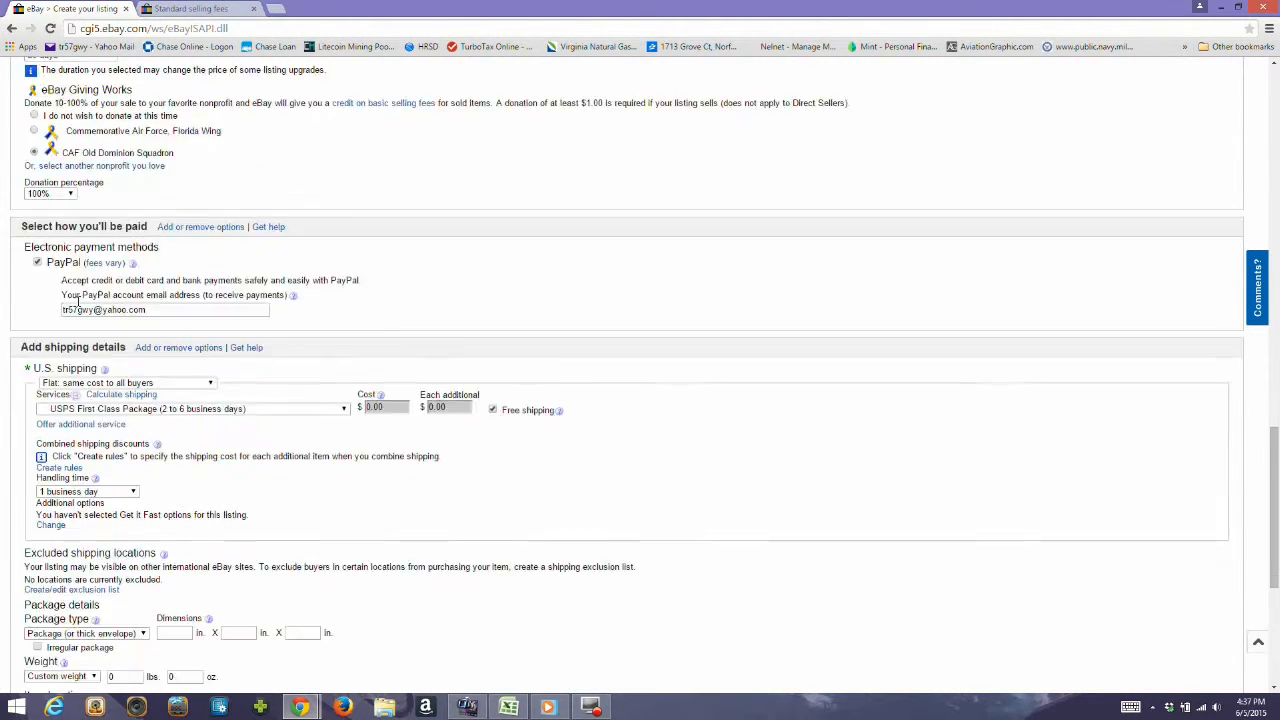
scroll(77, 306, down, 2)
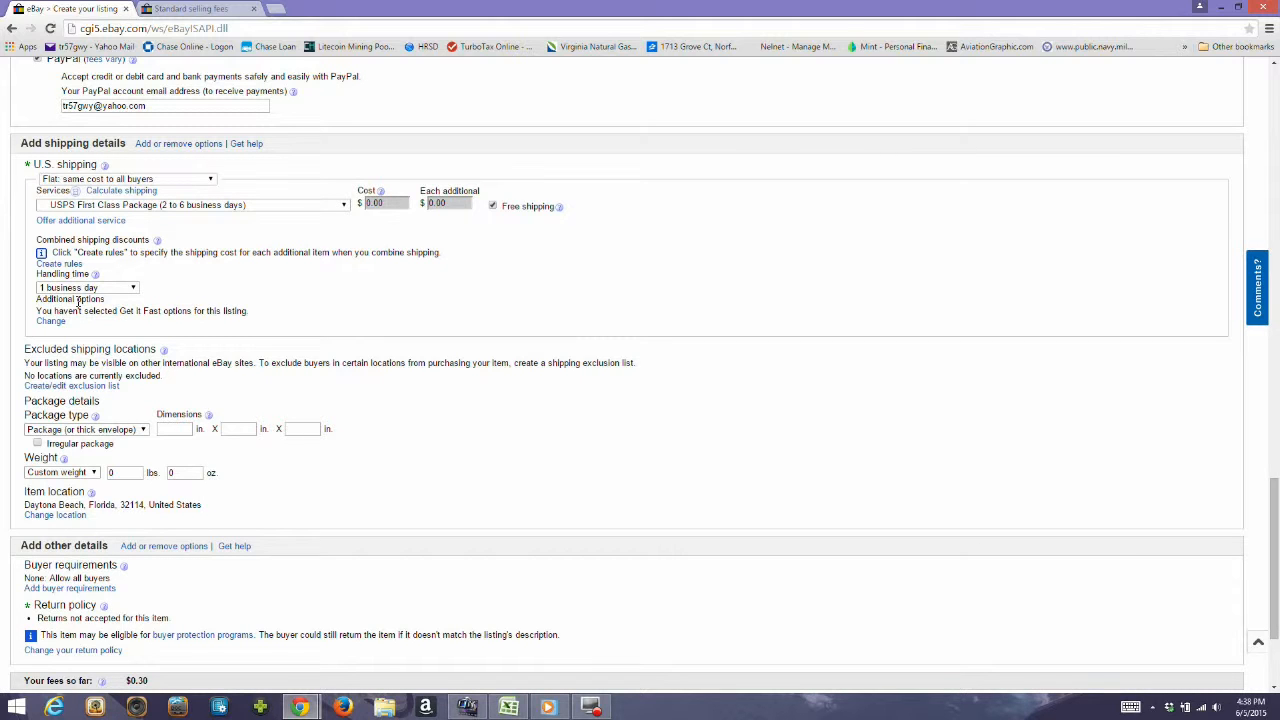
scroll(78, 303, down, 1)
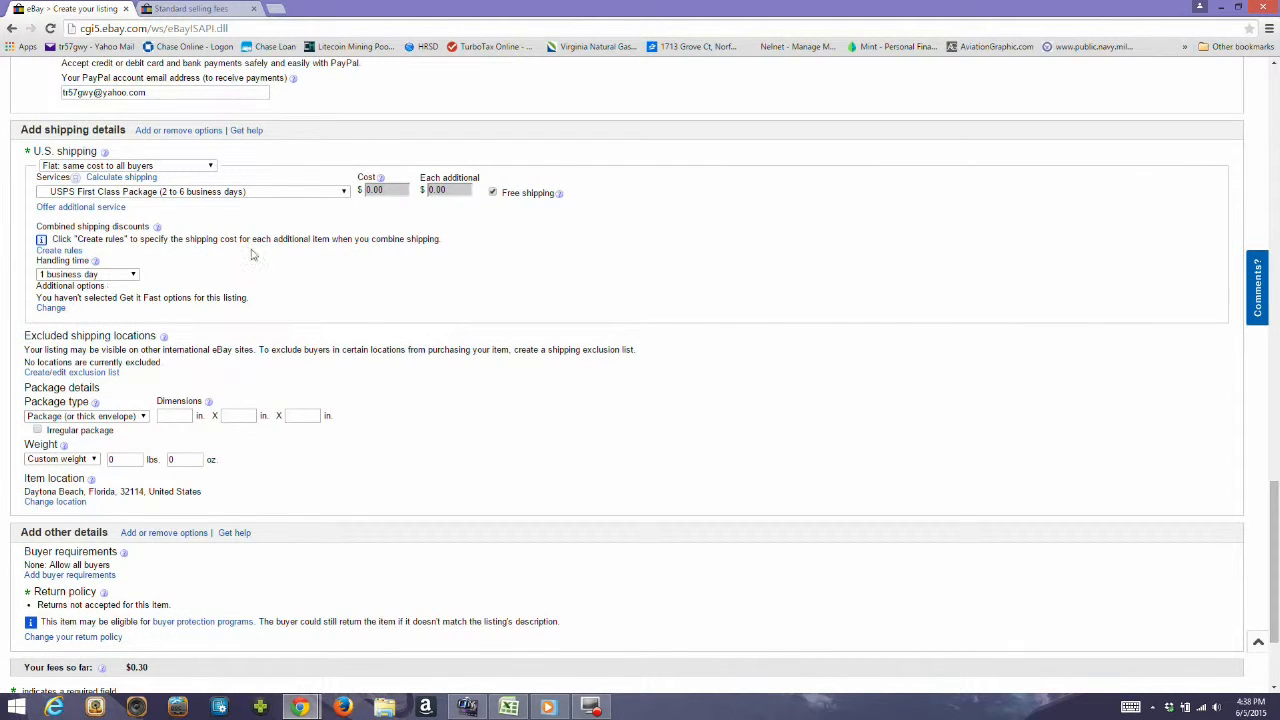
Set the U.S. shipping service to Standard Shipping (1 to 6 business days) and keep the handling time at 1 business day.
click(268, 197)
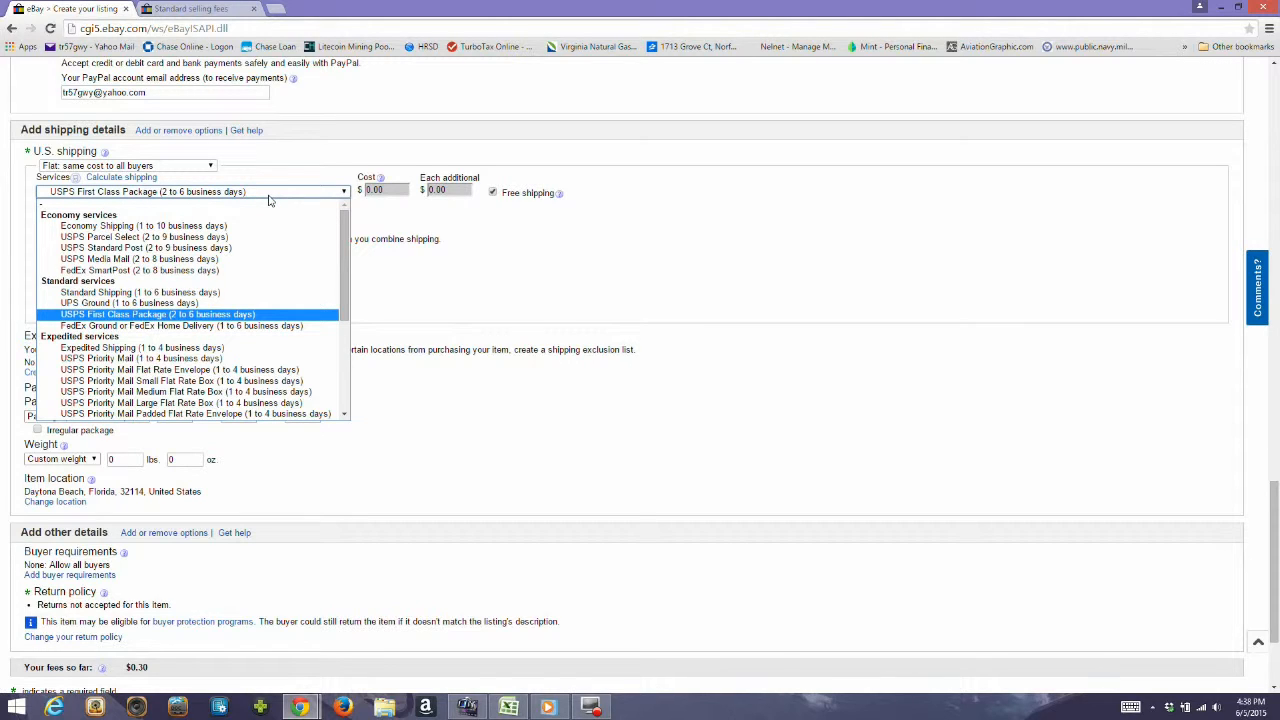
click(220, 293)
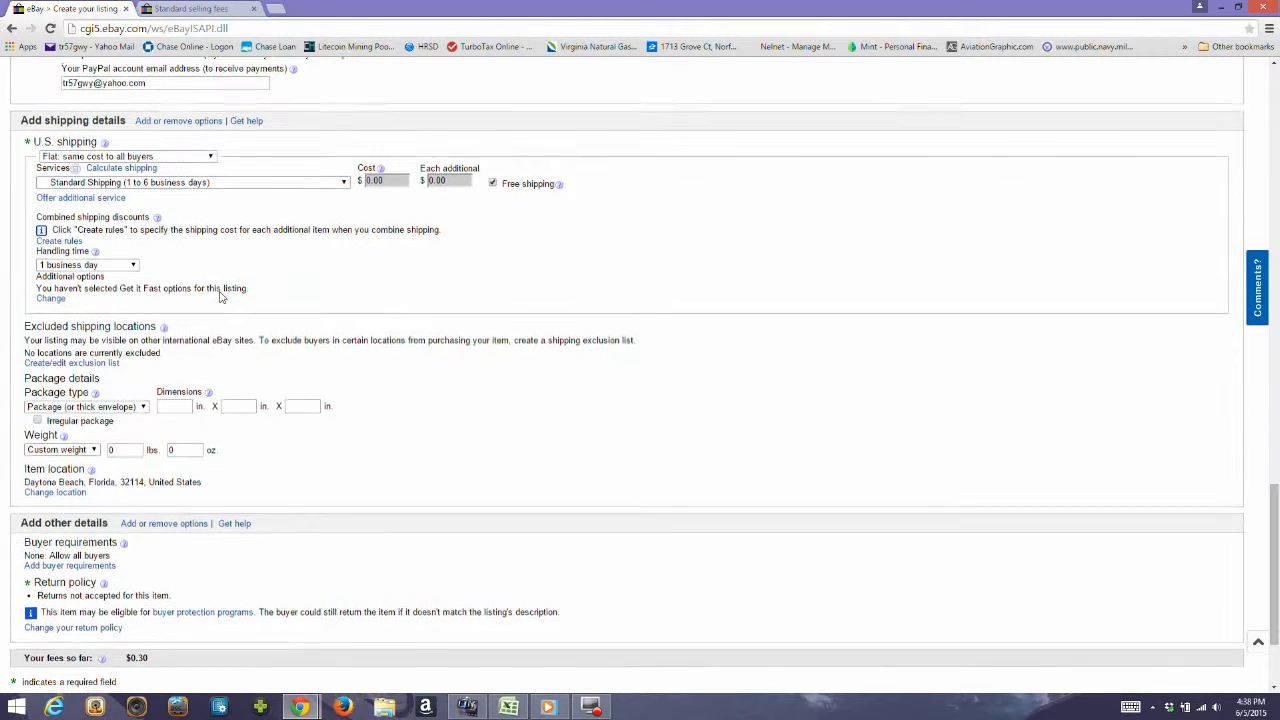
scroll(515, 147, down, 1)
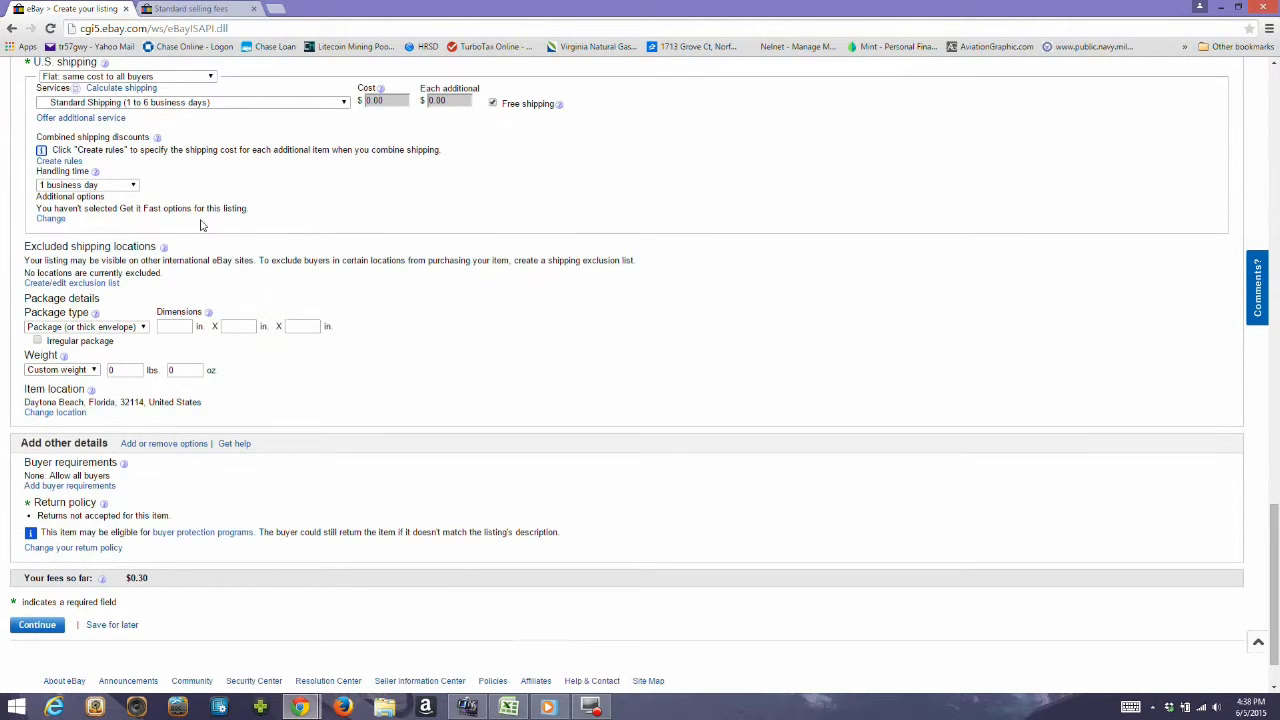
click(118, 189)
click(118, 189)
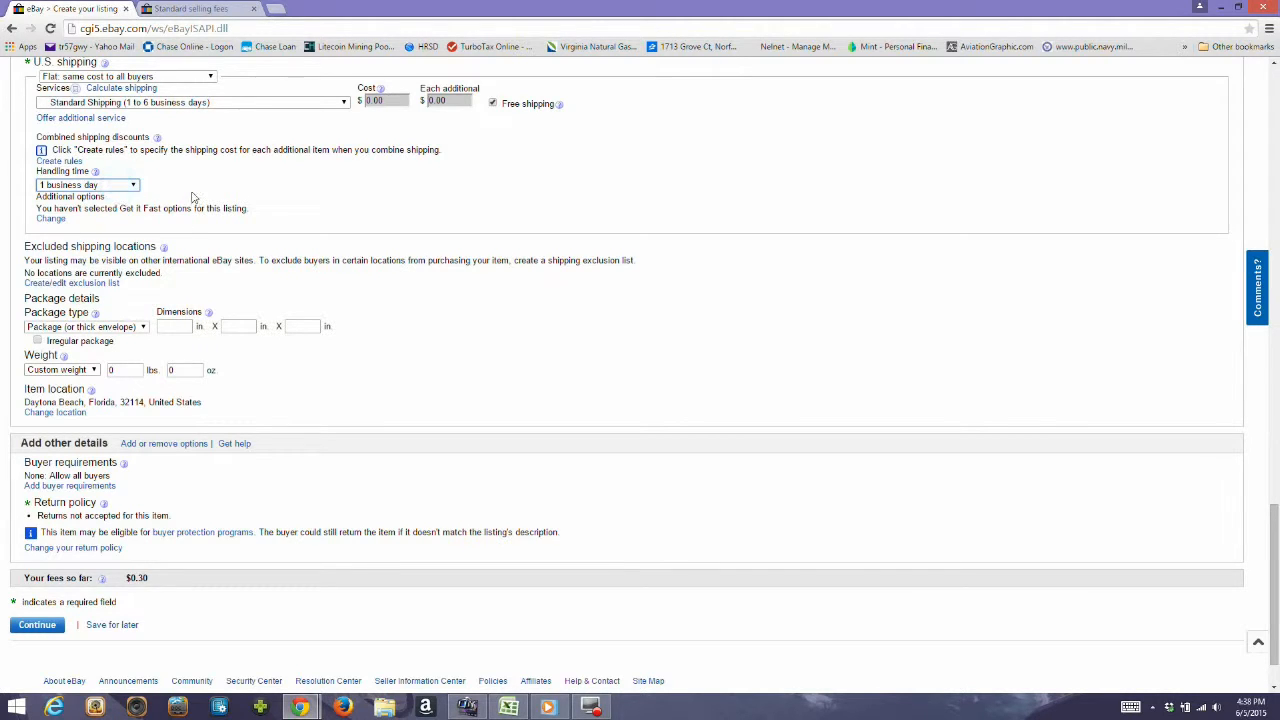
Change the item location to the seller's ZIP code in Norfolk, Virginia, and save it.
scroll(193, 197, down, 1)
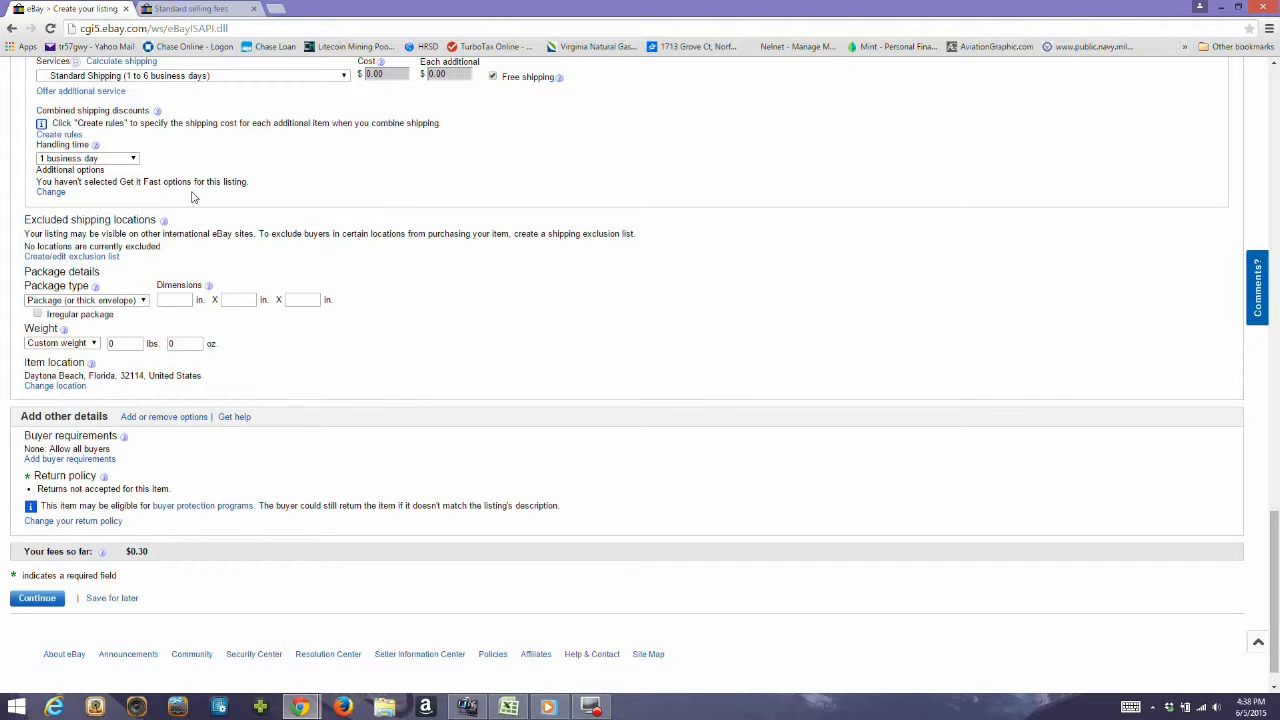
scroll(193, 197, down, 1)
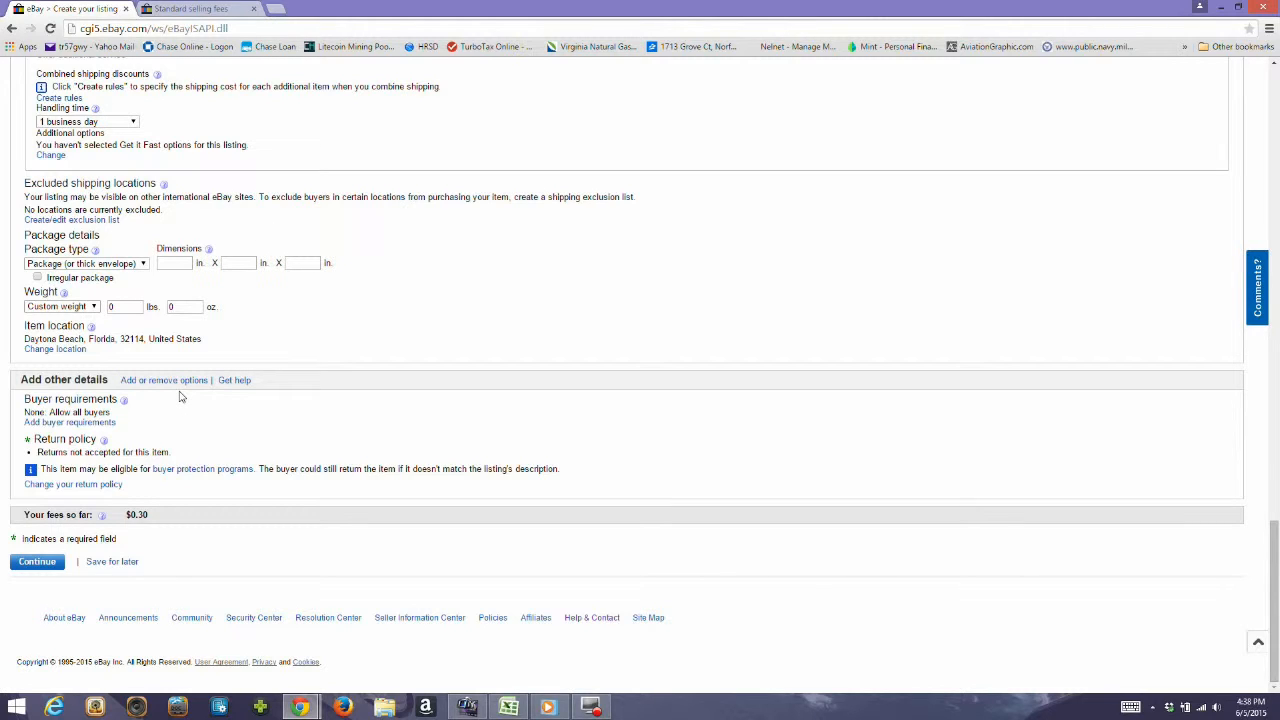
click(56, 349)
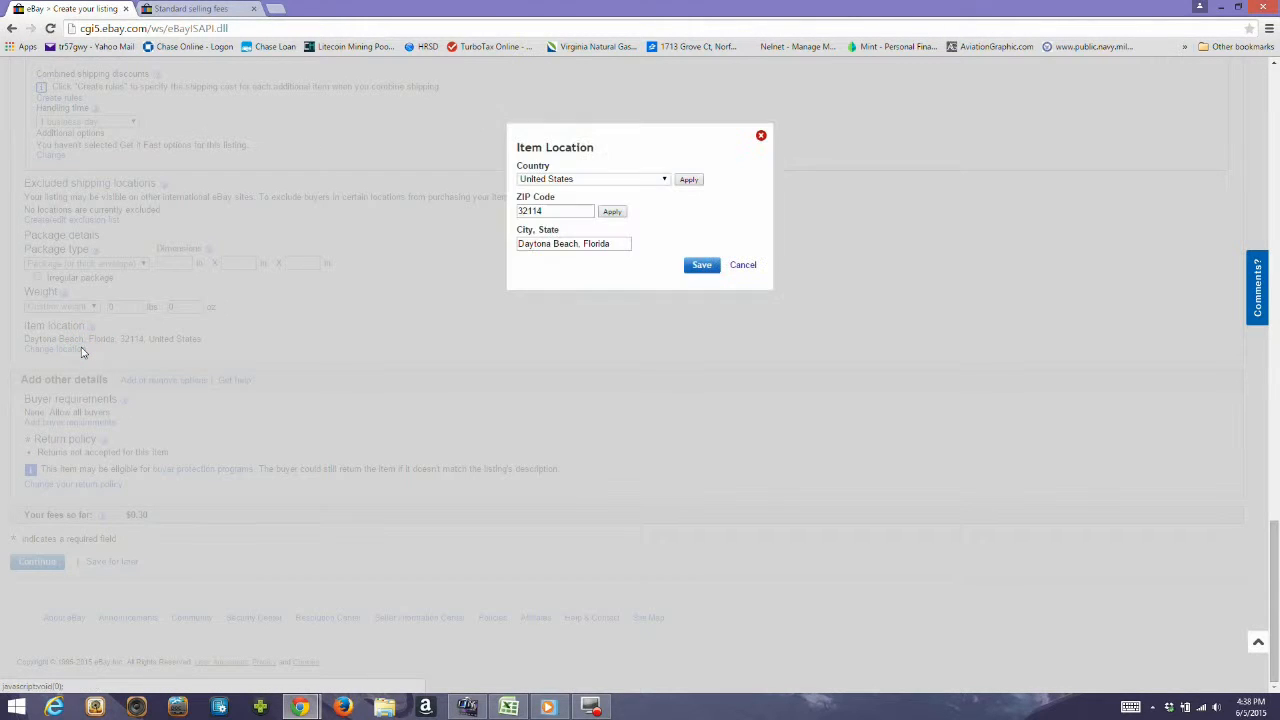
click(584, 211)
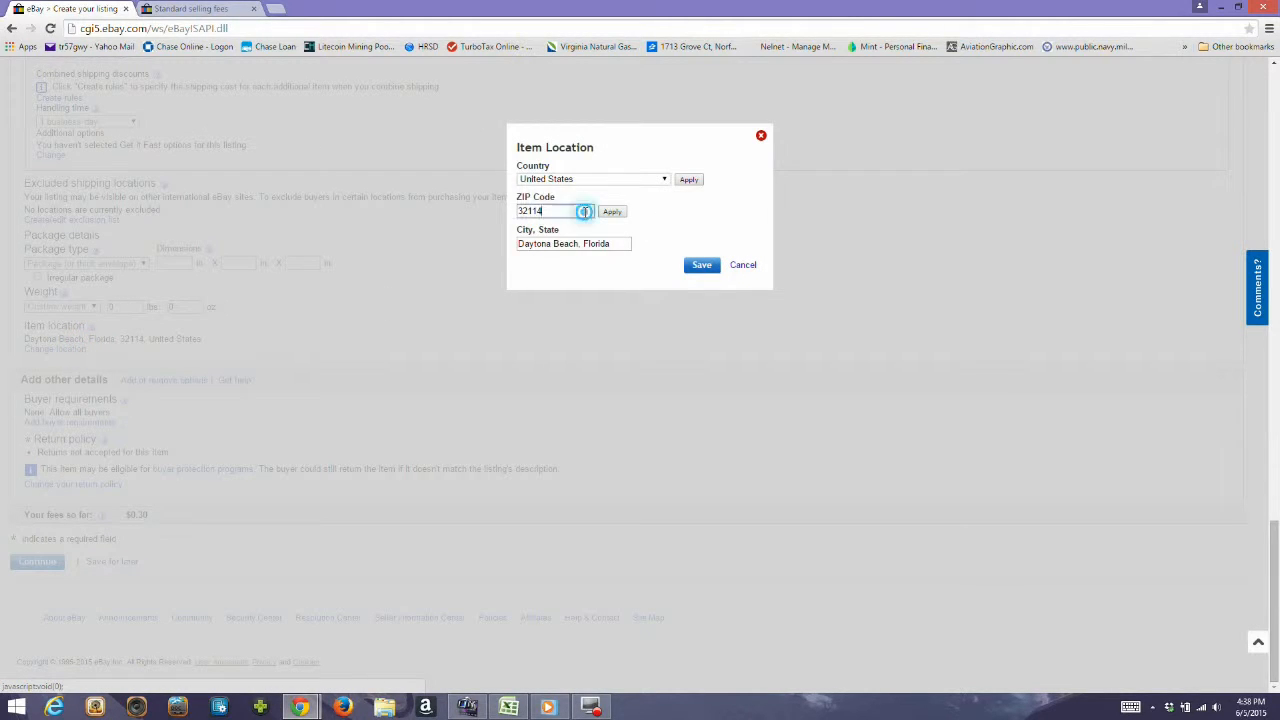
double_click(584, 211)
text(23503)
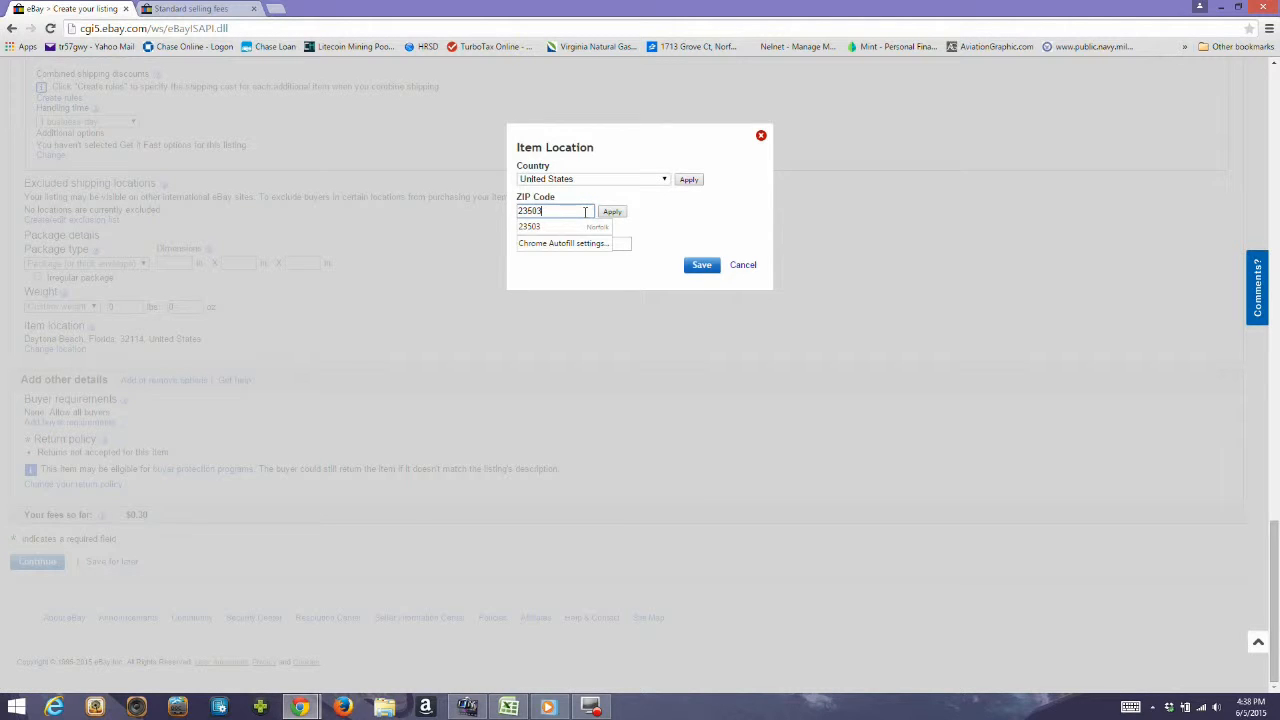
click(617, 212)
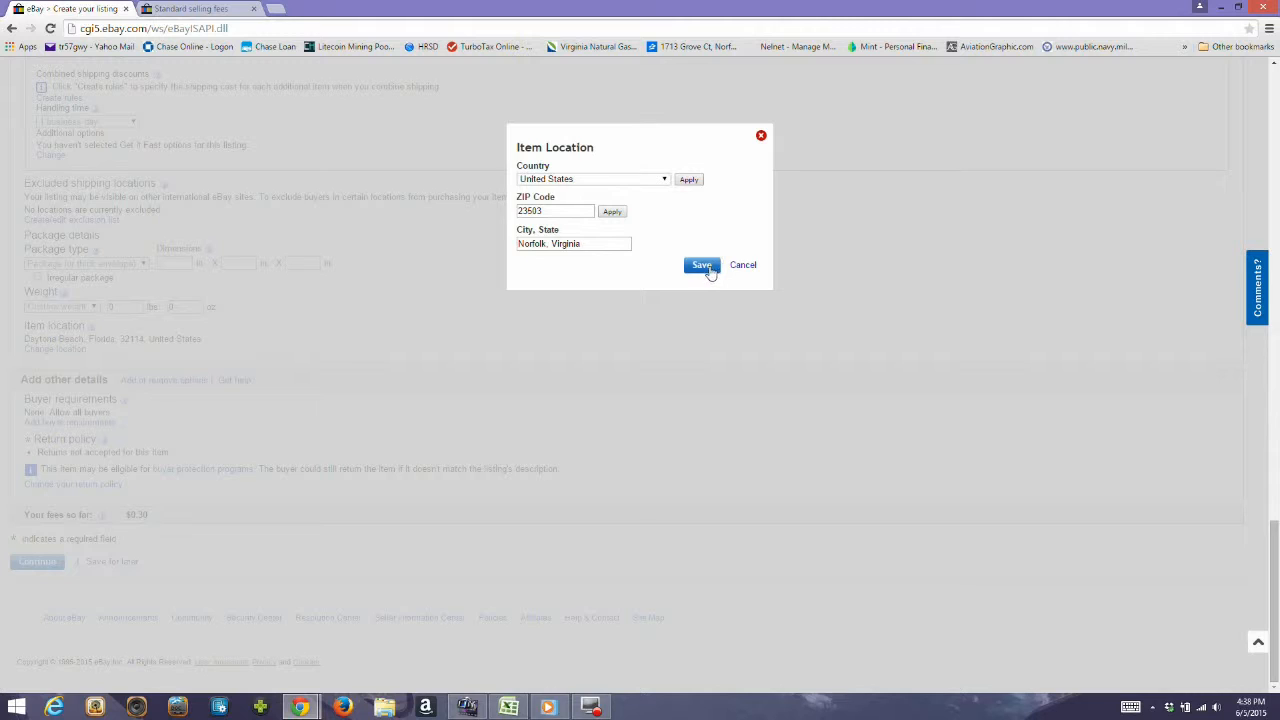
click(706, 268)
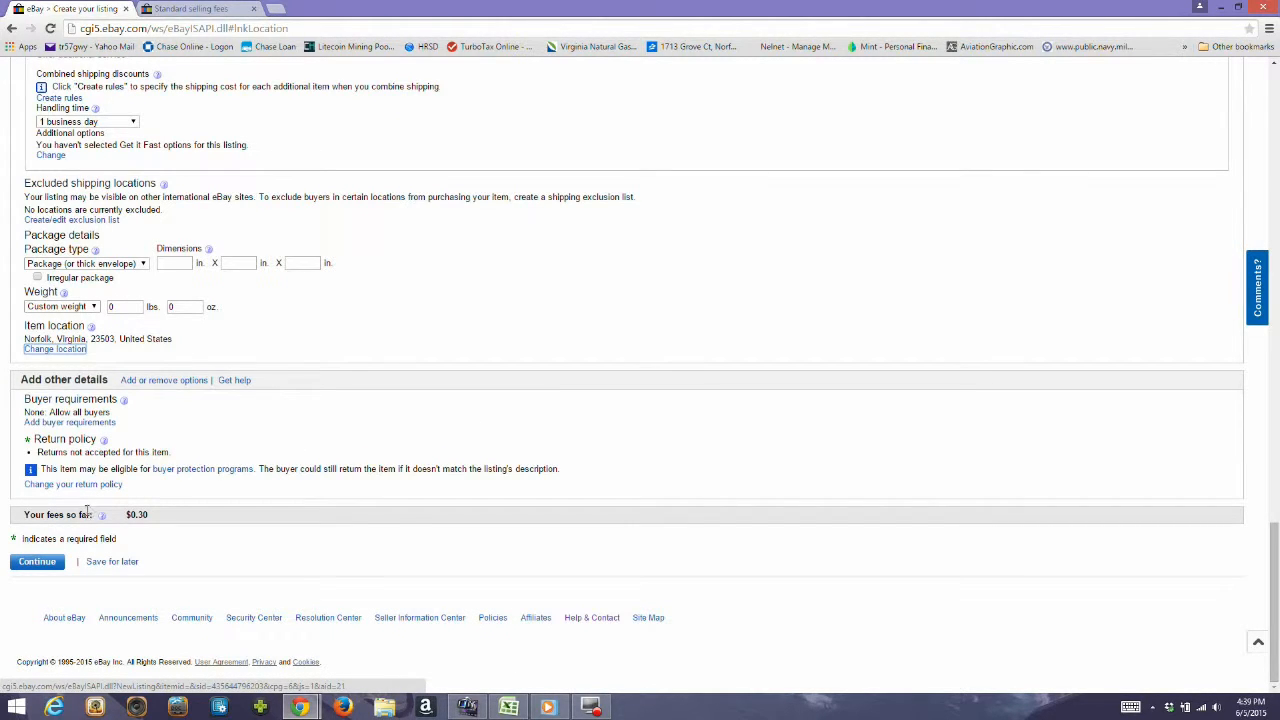
Check the listing fees, continue to the listing review, and enable saving the listing as a template for similar items.
click(127, 515)
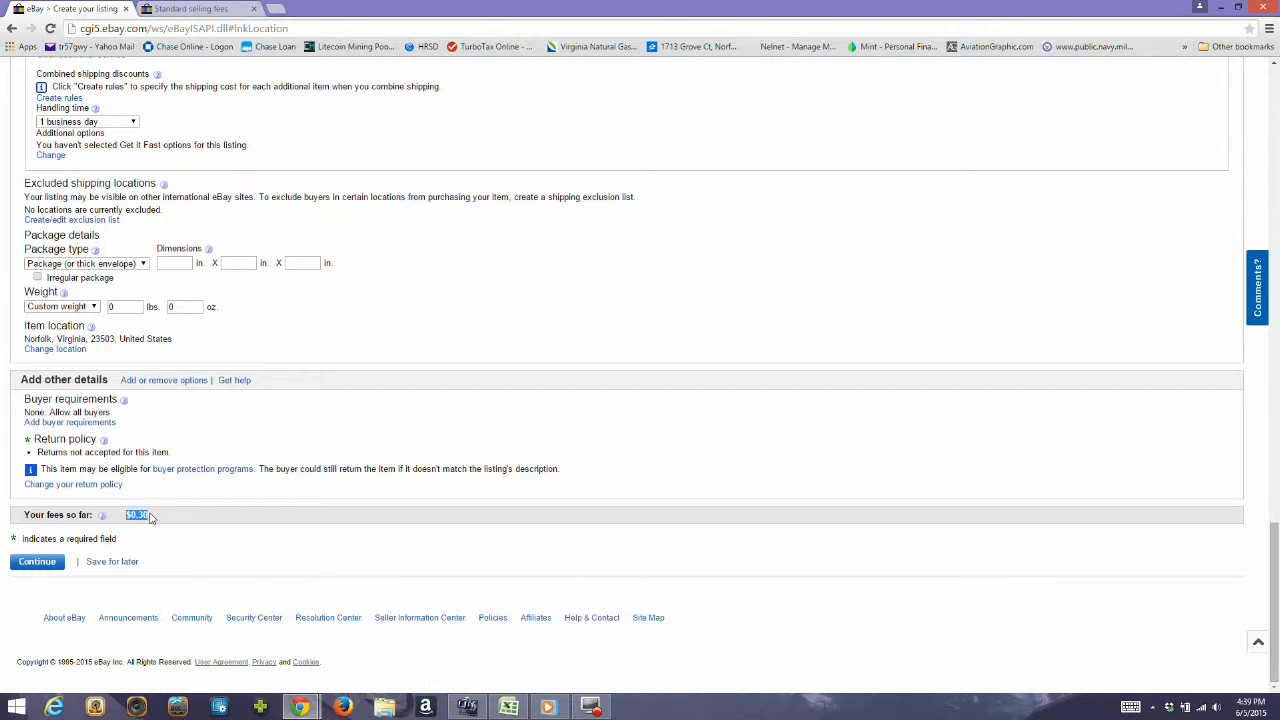
click(148, 515)
click(47, 565)
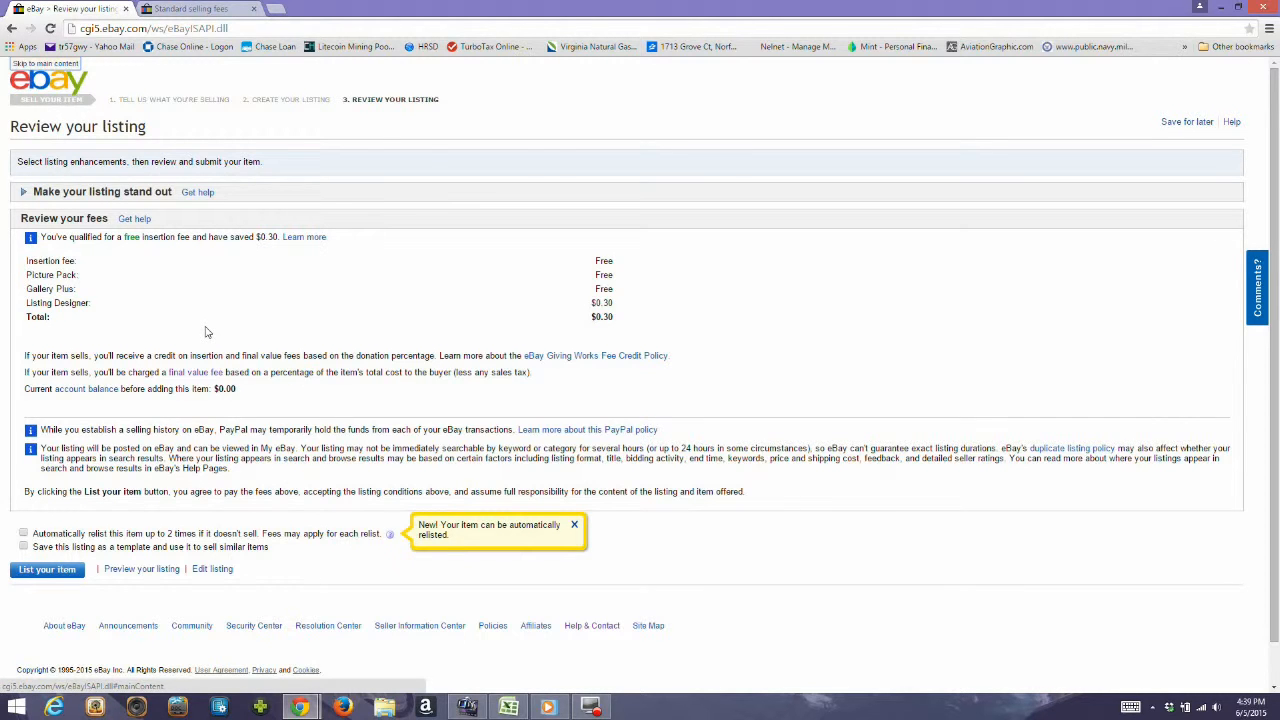
scroll(207, 332, down, 1)
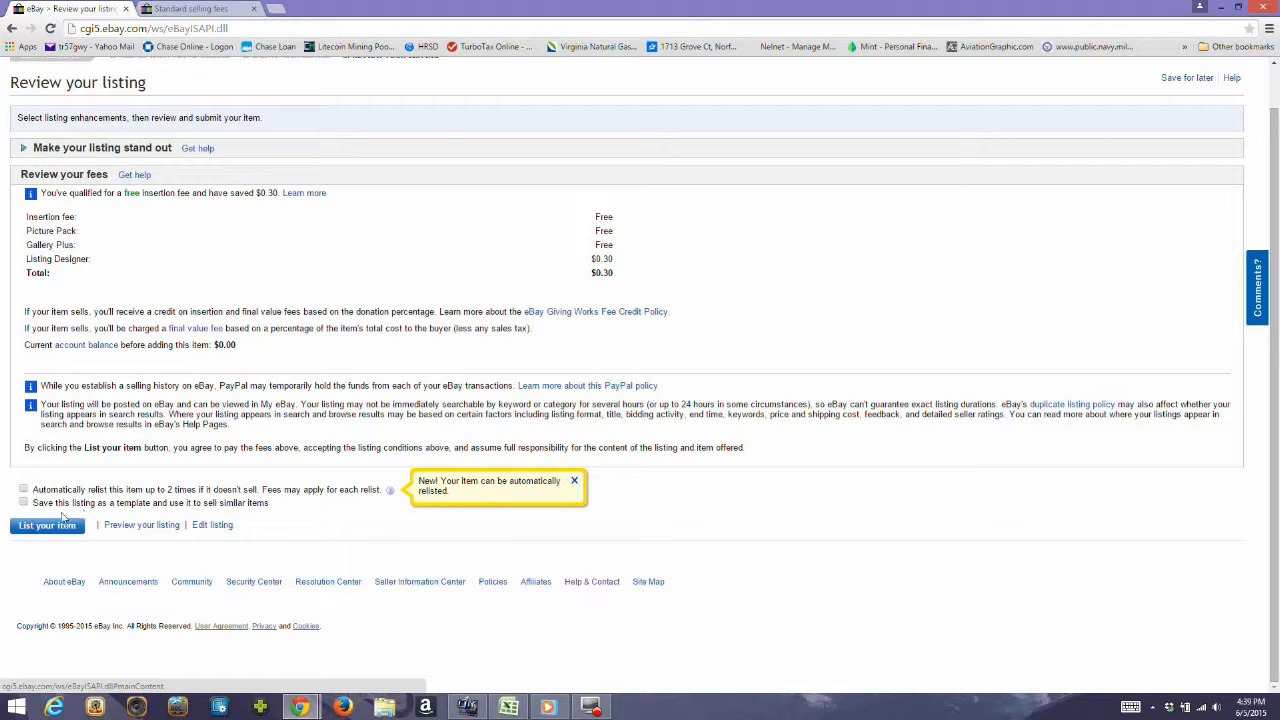
click(26, 505)
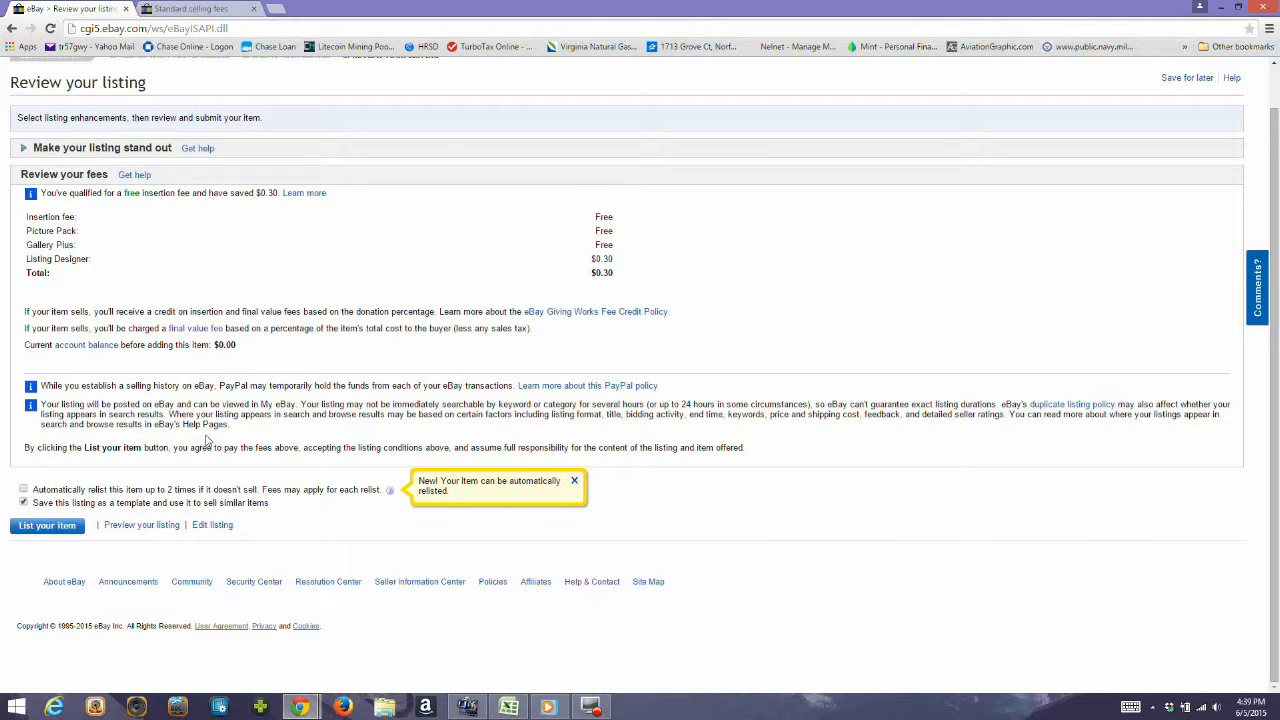
Return to editing the listing and add the line "ODS is Awesome!" below the existing item description.
click(209, 528)
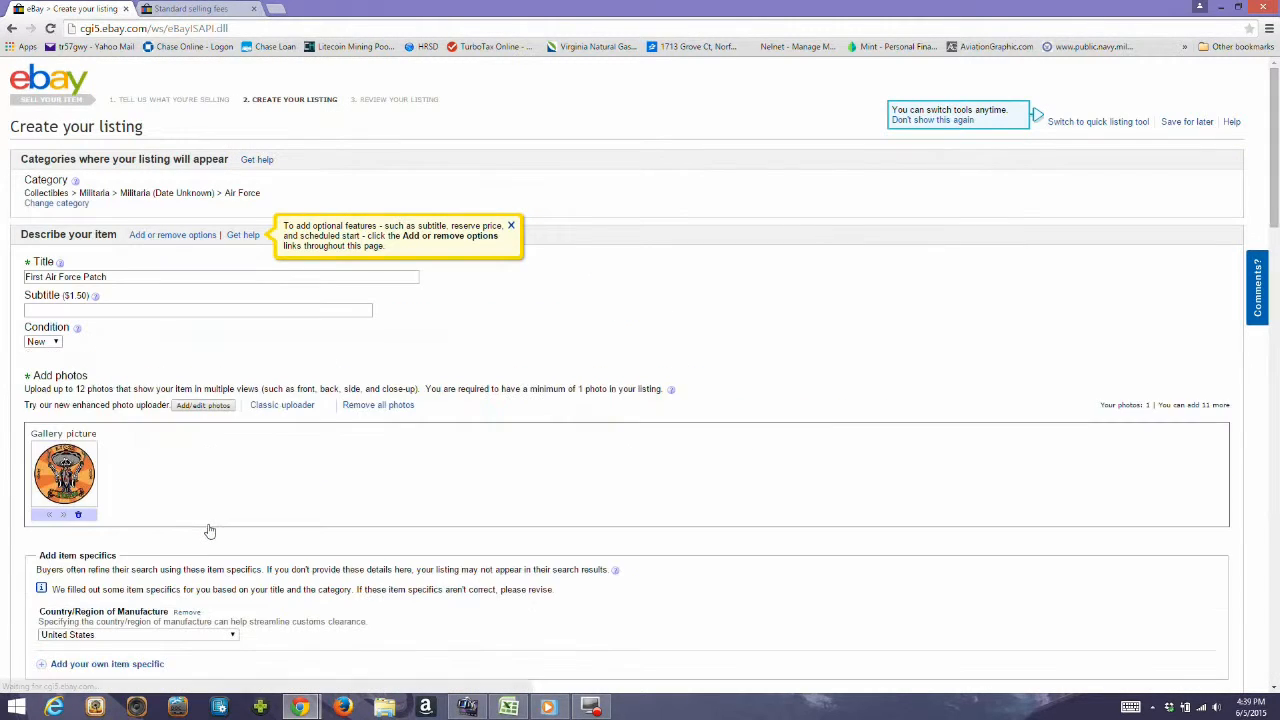
scroll(209, 528, down, 4)
click(209, 524)
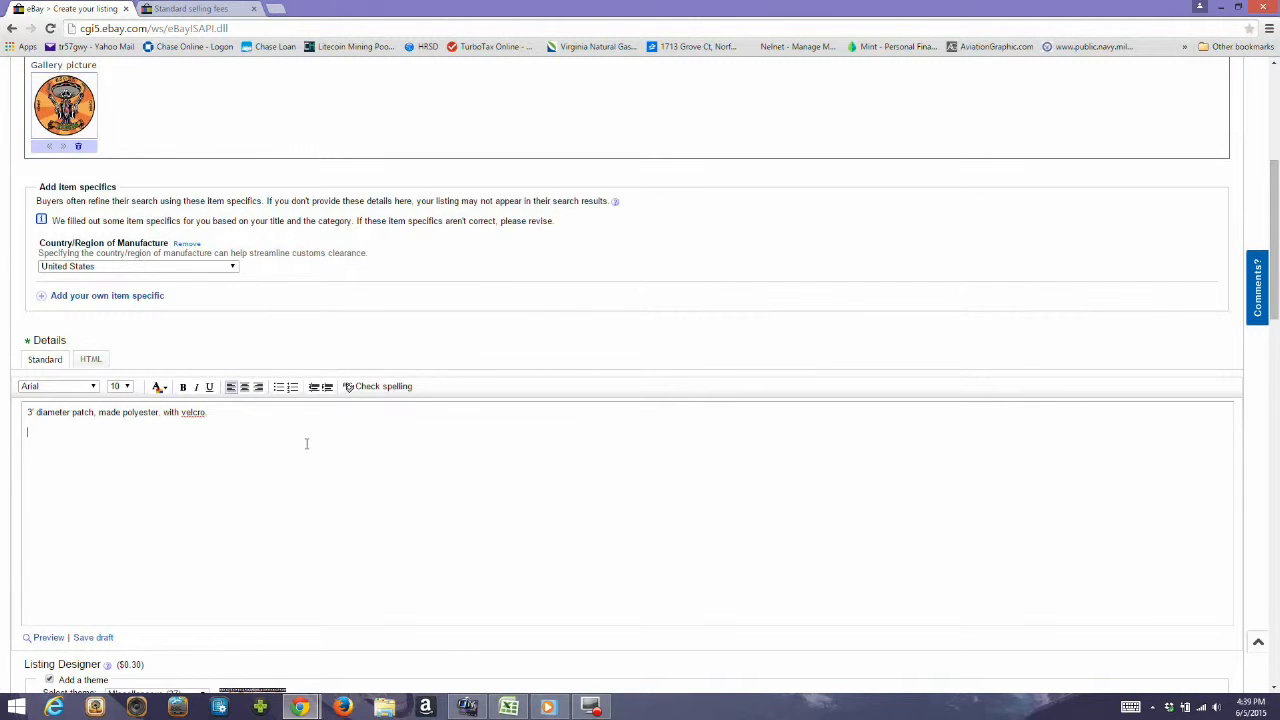
text(ODS is Awesome)
Submit the edited listing form for review and look over the fees and final listing options.
scroll(307, 445, down, 8)
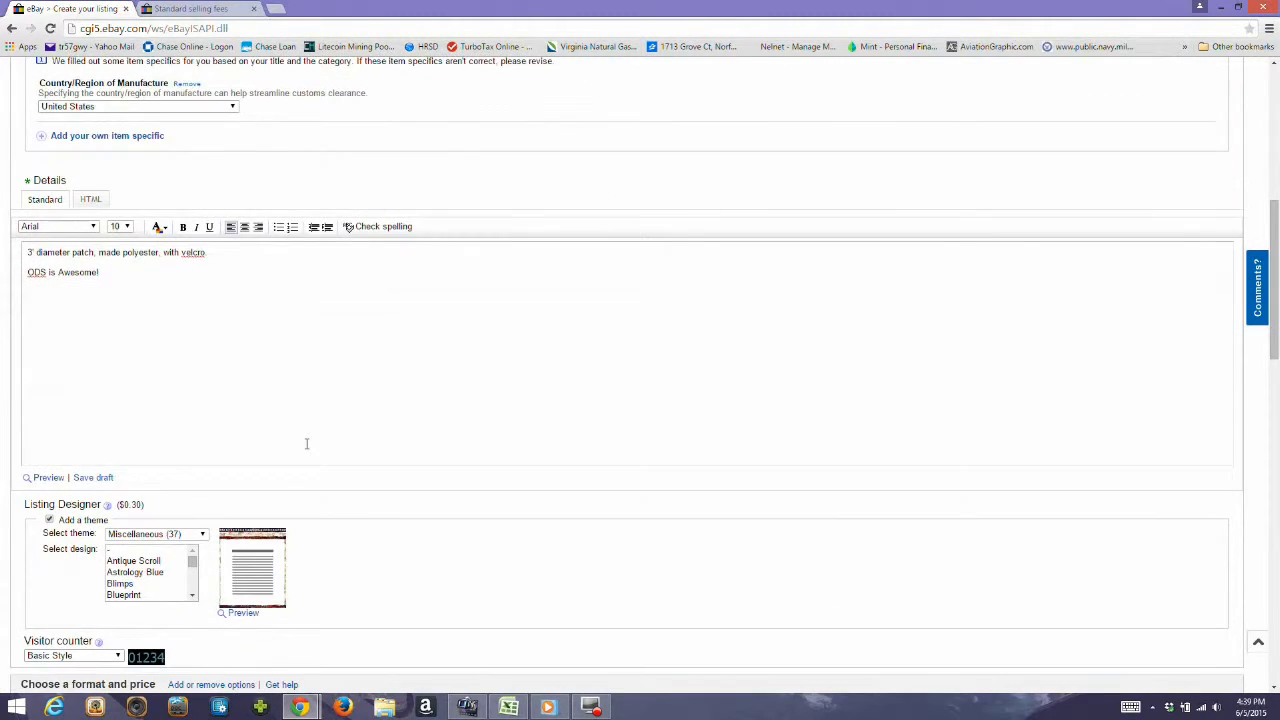
scroll(307, 449, down, 10)
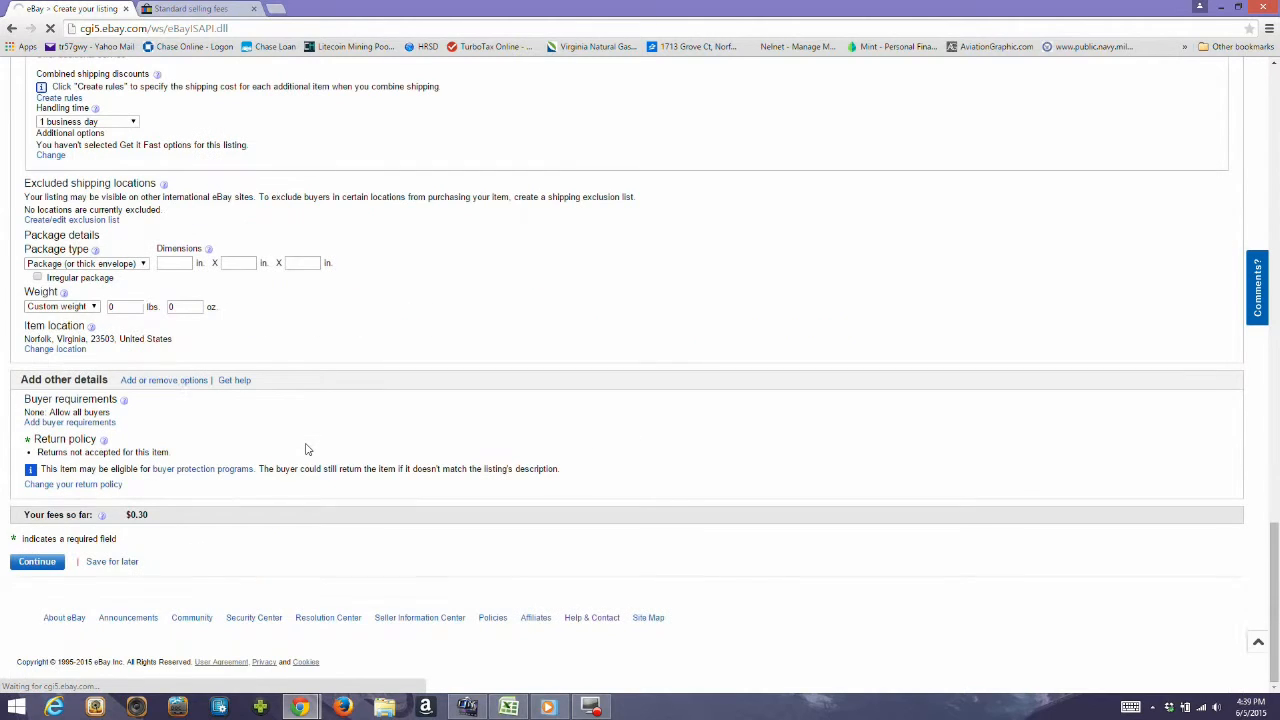
click(56, 570)
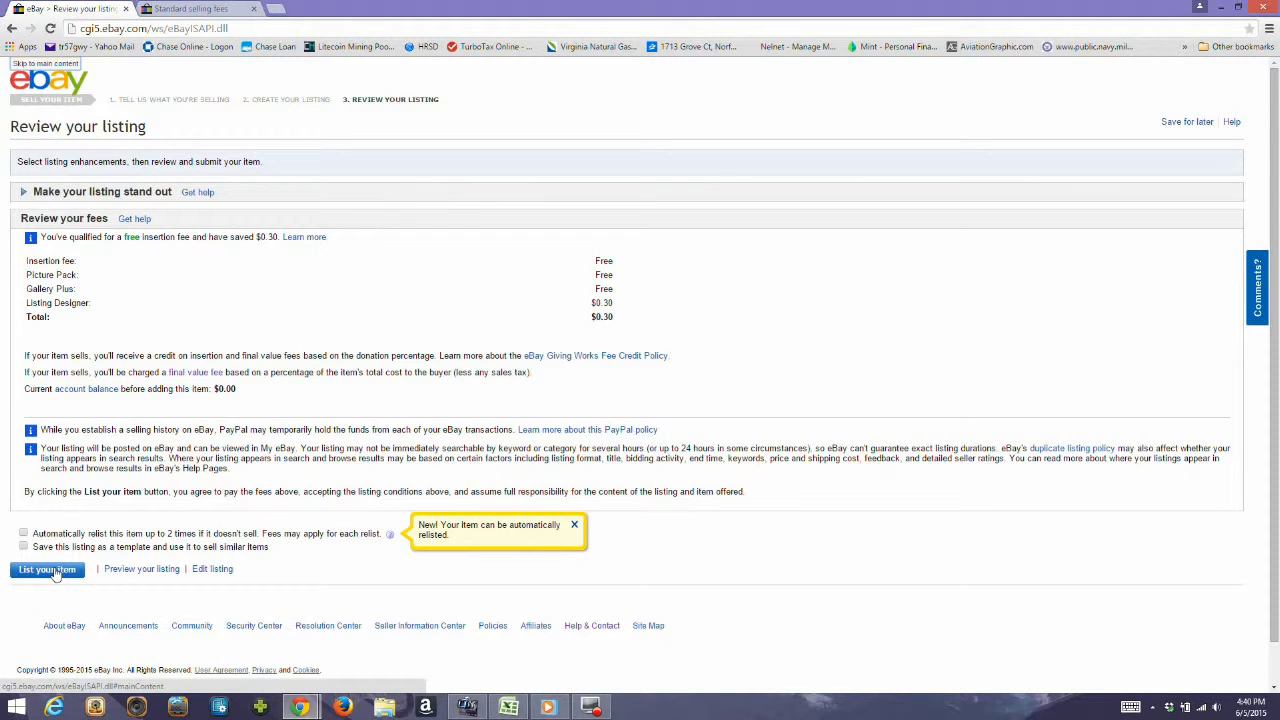
scroll(56, 573, down, 1)
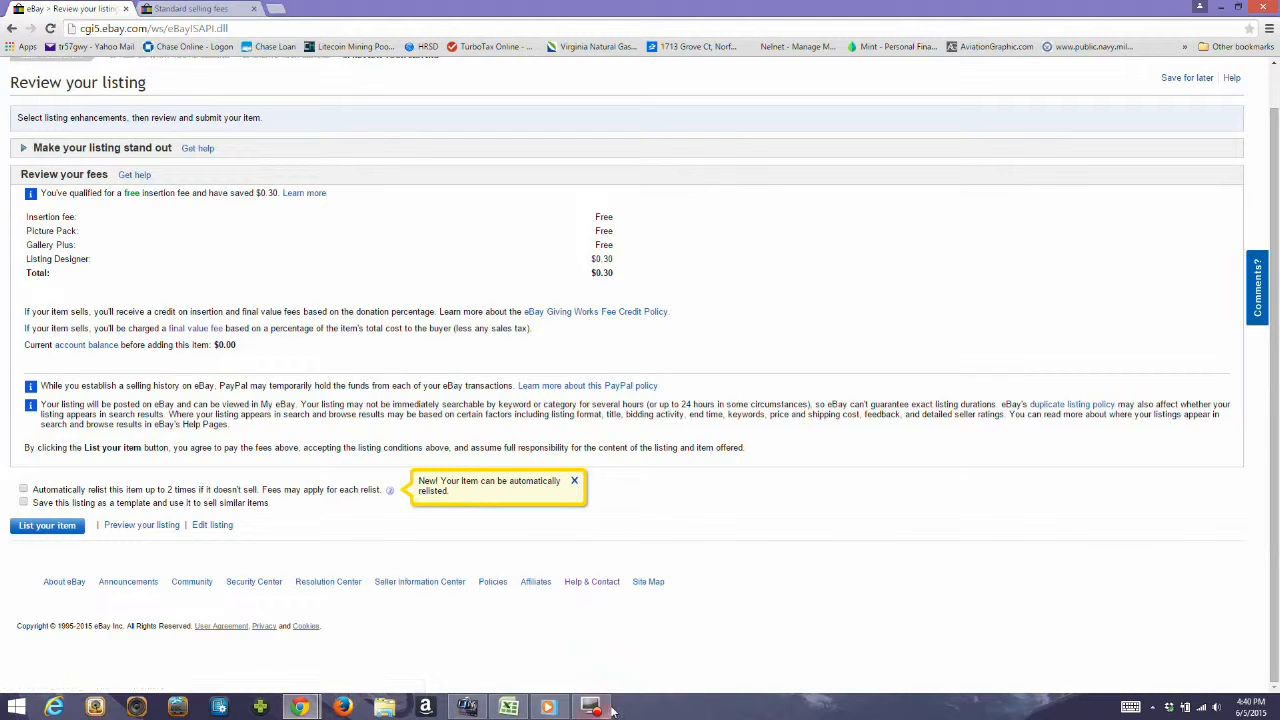
mouse_move(612, 710)
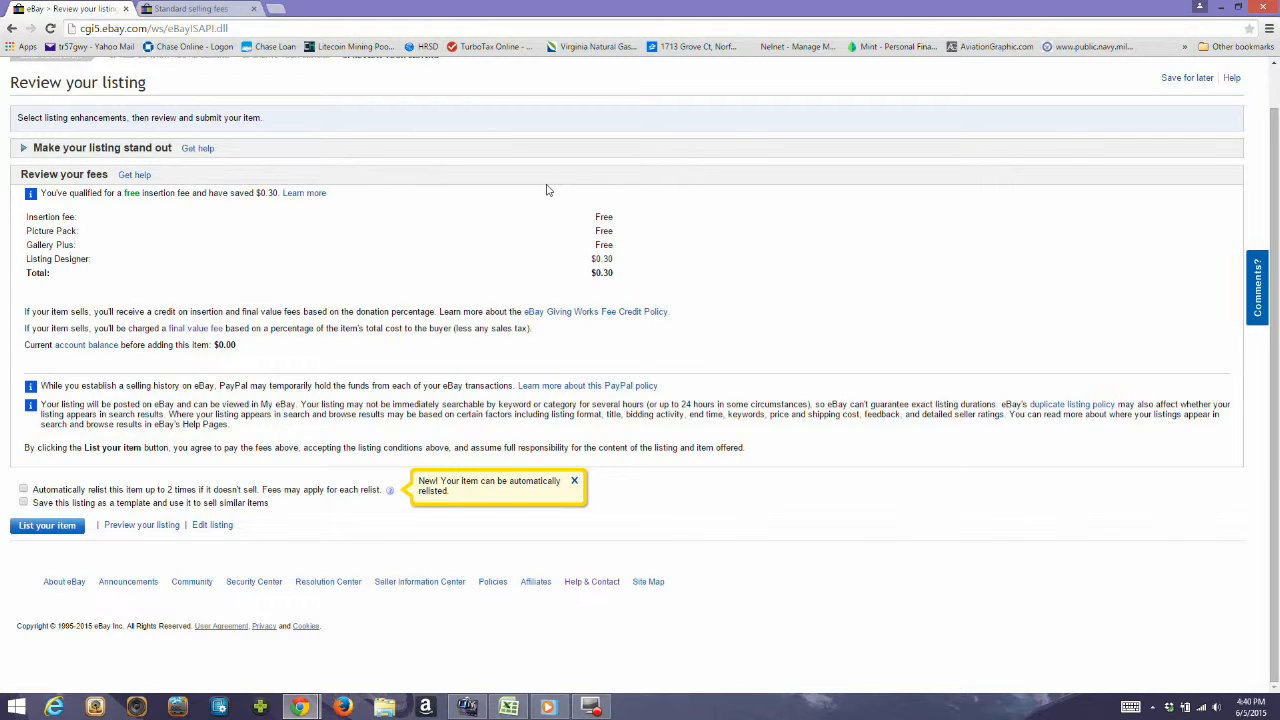